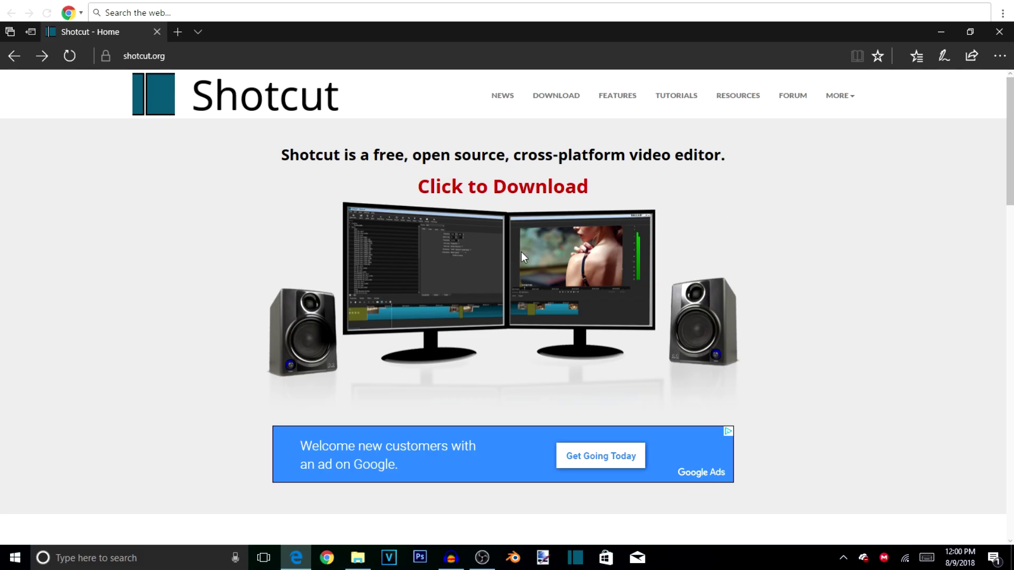
# Request the 64-bit Windows installer of Shotcut 18.08 from the GitHub download site
pyautogui.click(473, 186)
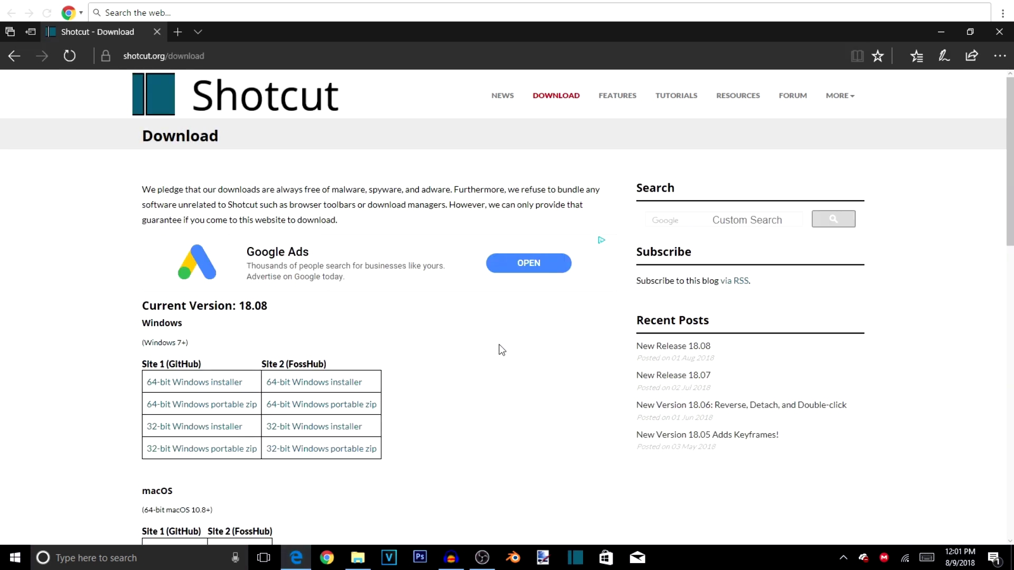
pyautogui.scroll(-3, 502, 350)
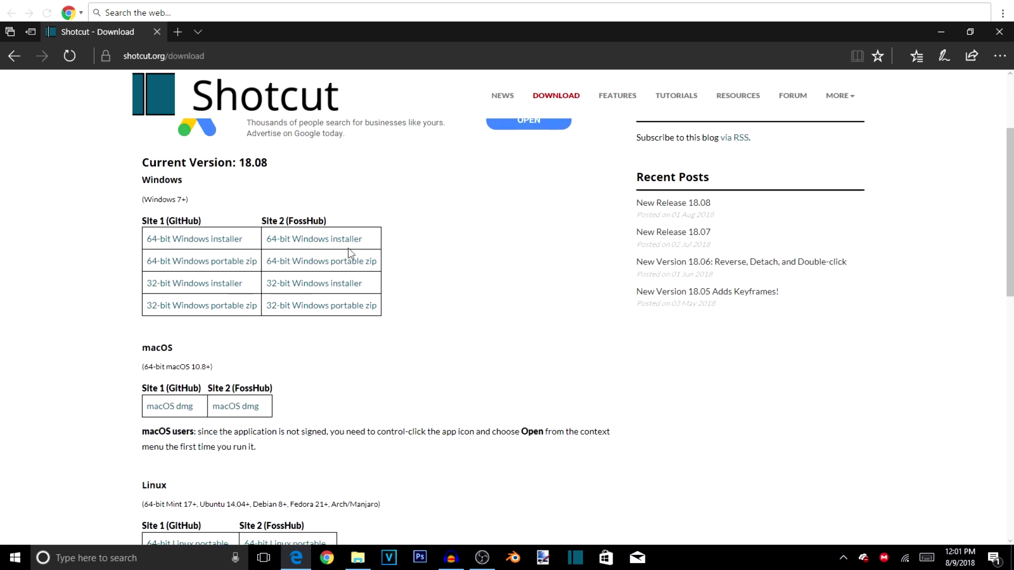
pyautogui.click(210, 244)
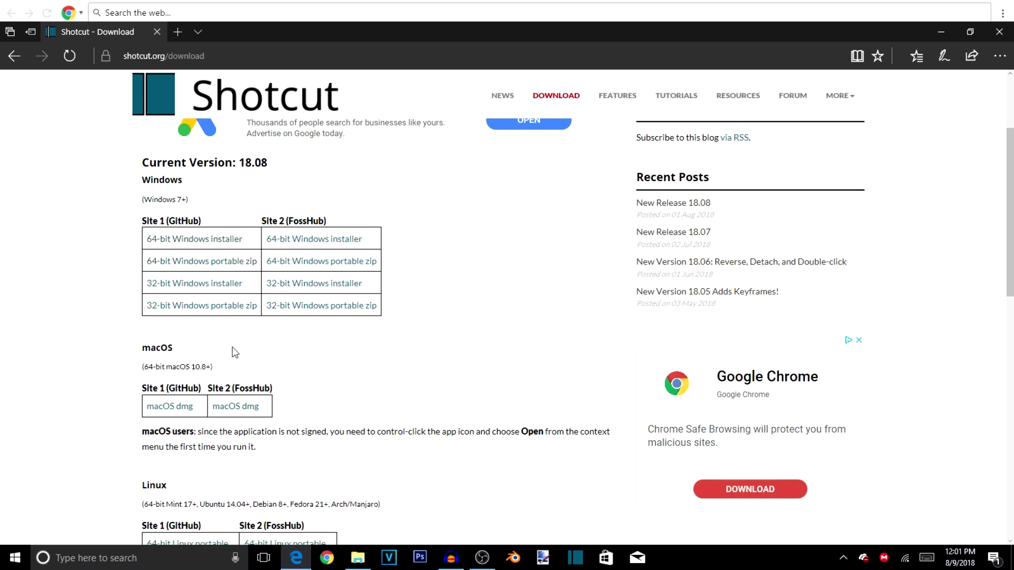
pyautogui.scroll(-1, 191, 319)
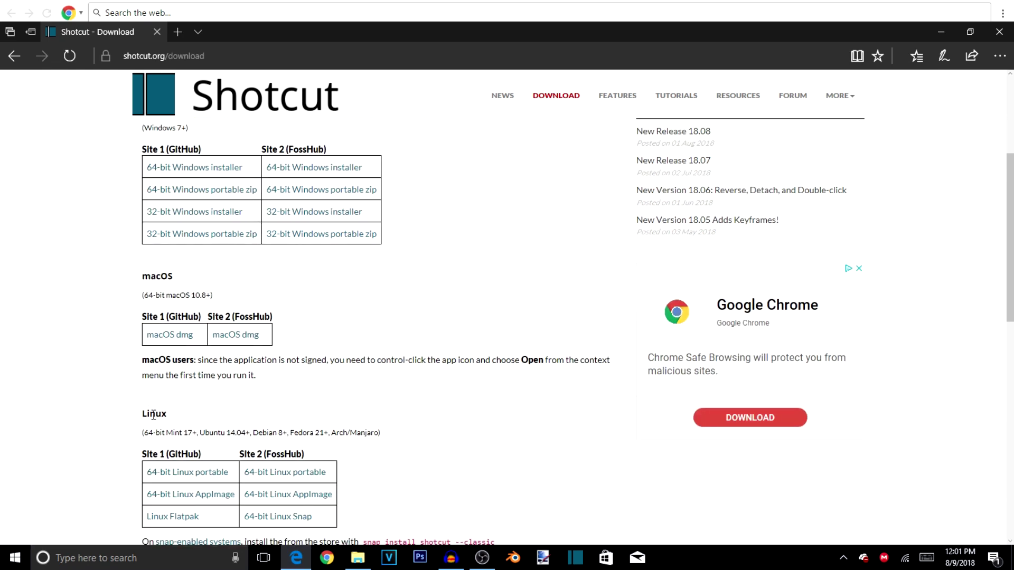
pyautogui.scroll(2, 459, 362)
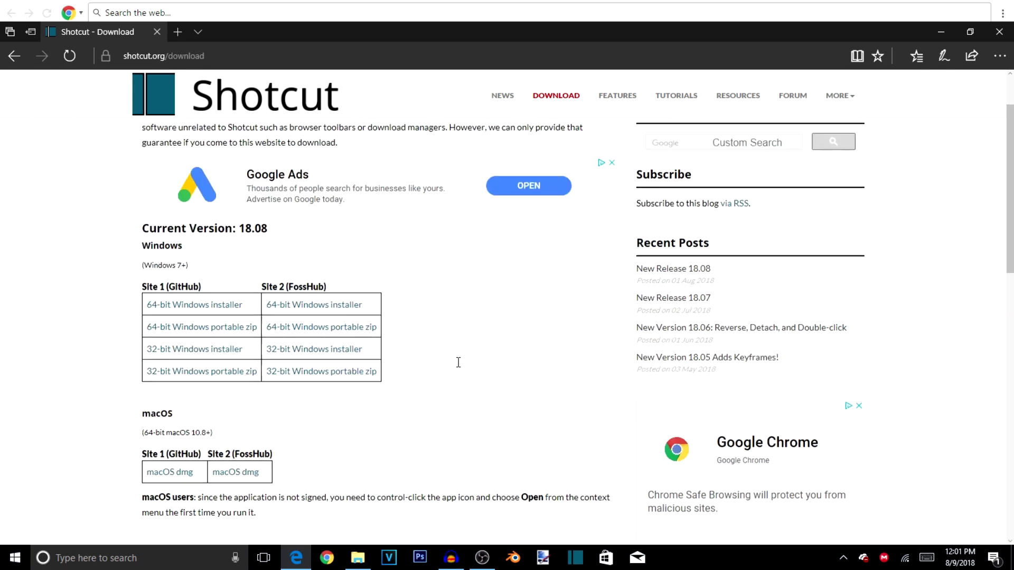
pyautogui.scroll(1, 459, 363)
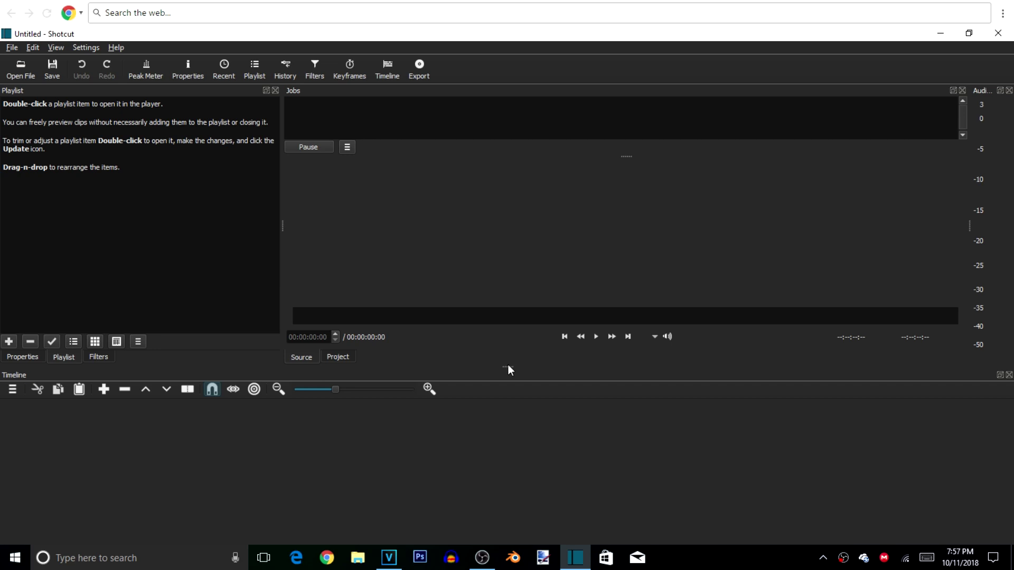
# Raise the timeline splitter and widen the playlist panel, briefly checking the Filters and Properties panels
pyautogui.moveTo(508, 366); pyautogui.dragTo(508, 365)
pyautogui.click(100, 357)
pyautogui.click(29, 358)
pyautogui.click(55, 357)
pyautogui.moveTo(509, 364)
pyautogui.mouseDown()
pyautogui.moveTo(507, 331)
pyautogui.moveTo(509, 356)
pyautogui.moveTo(508, 344)
pyautogui.mouseUp()
pyautogui.moveTo(280, 217); pyautogui.dragTo(302, 219)
# Add a track to the timeline and resize the Audio Peak Meter panel
pyautogui.click(14, 366)
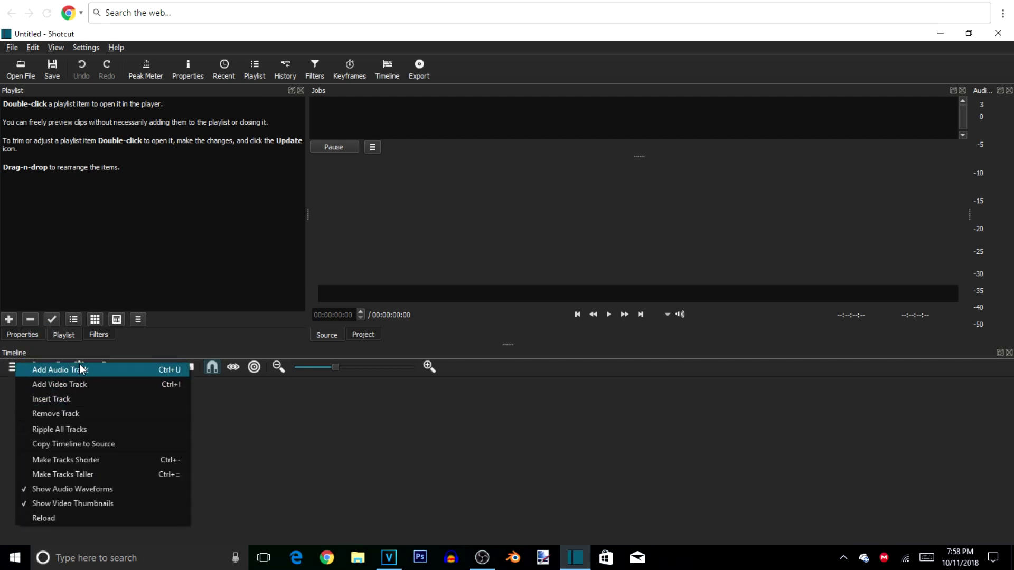
pyautogui.hotkey('ctrl', 'i')
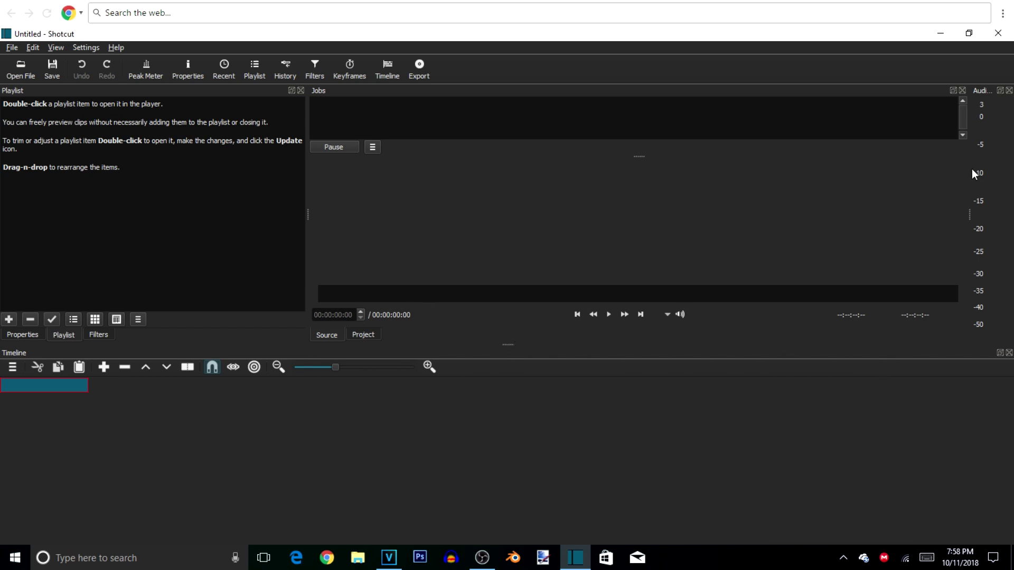
pyautogui.moveTo(969, 221); pyautogui.dragTo(922, 226)
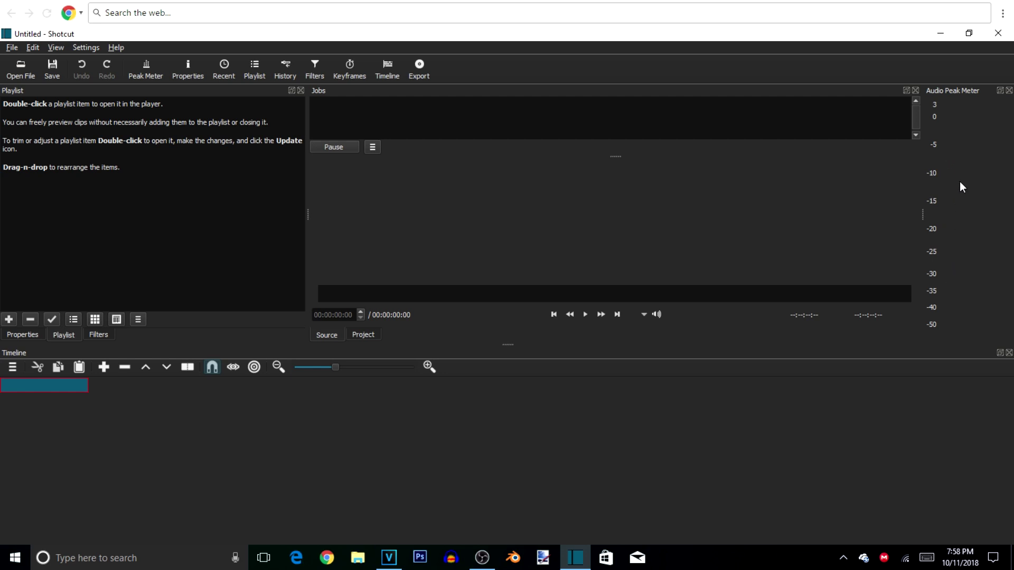
pyautogui.moveTo(921, 216); pyautogui.dragTo(936, 216)
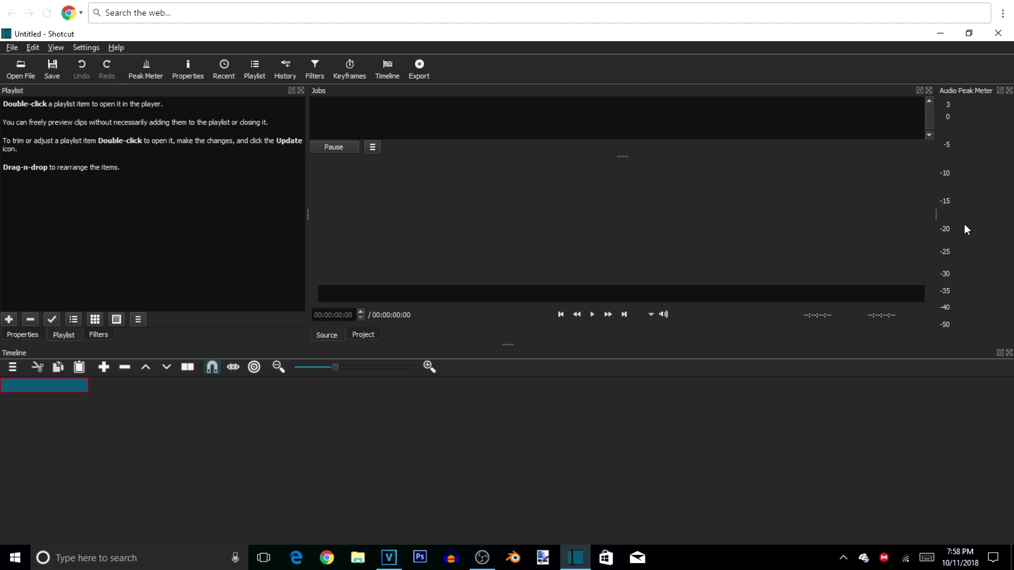
pyautogui.moveTo(937, 212); pyautogui.dragTo(931, 211)
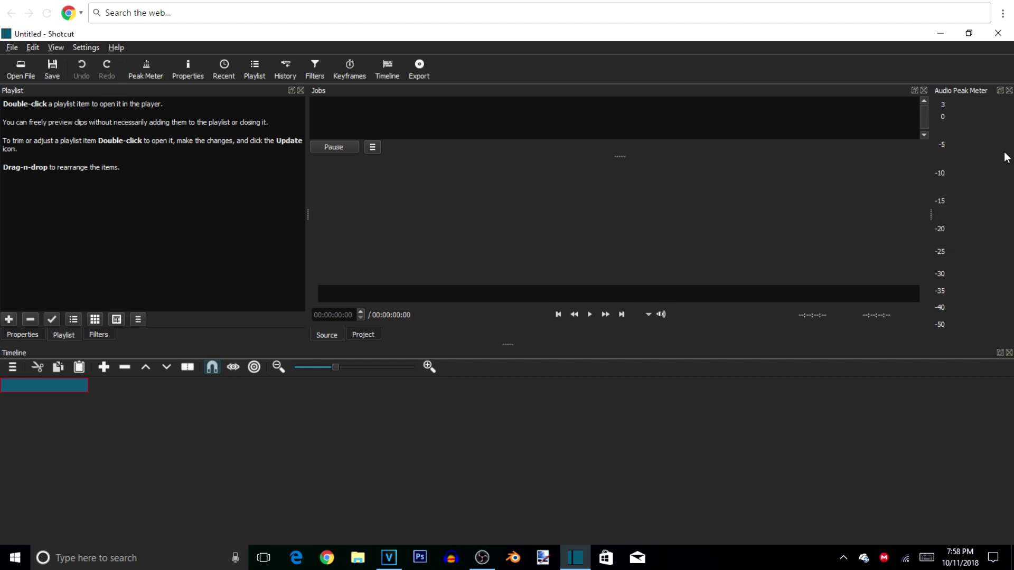
# Close and reopen the Audio Peak Meter, then narrow it slightly beside the player
pyautogui.click(1009, 91)
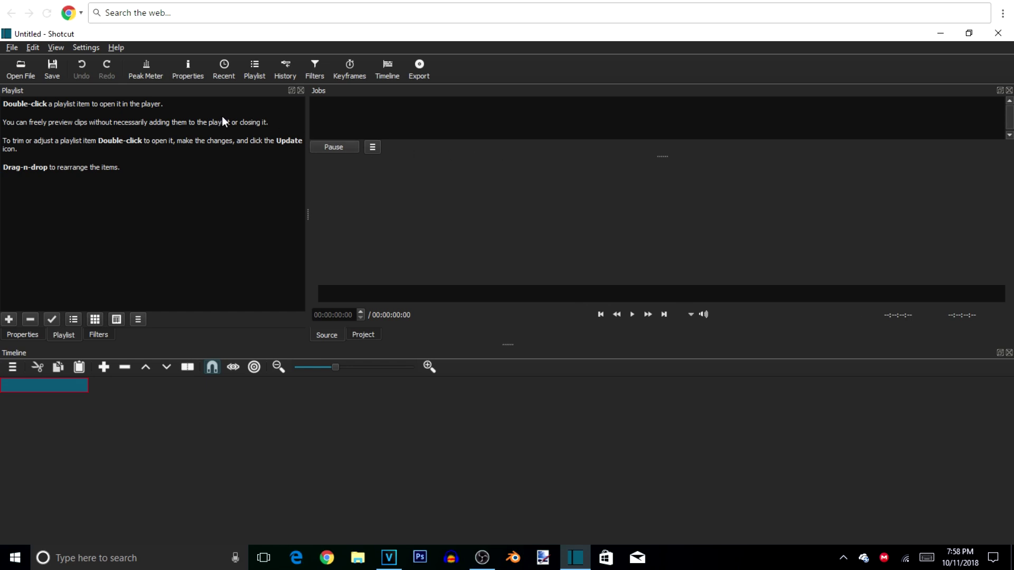
pyautogui.click(160, 71)
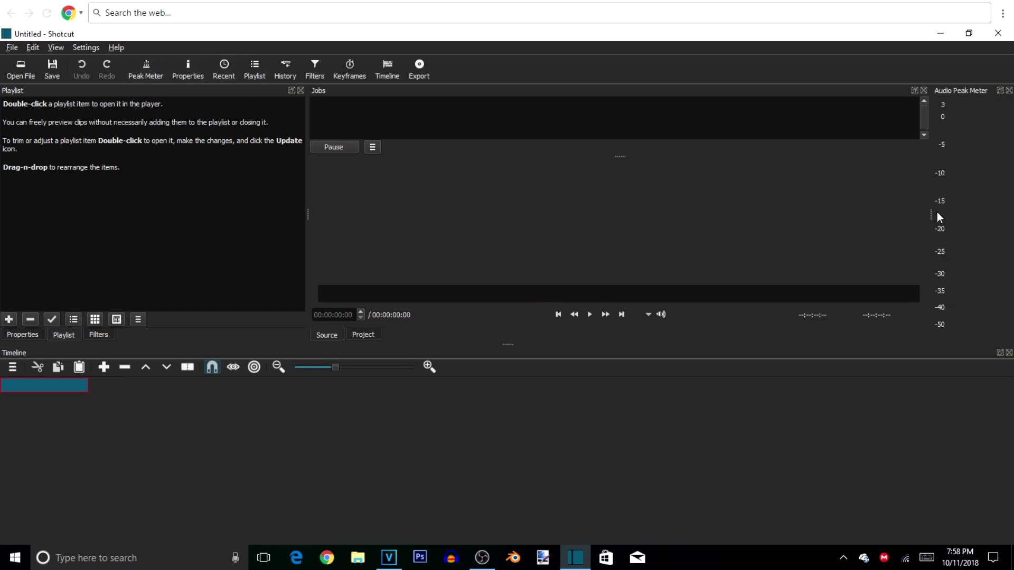
pyautogui.moveTo(930, 215); pyautogui.dragTo(949, 214)
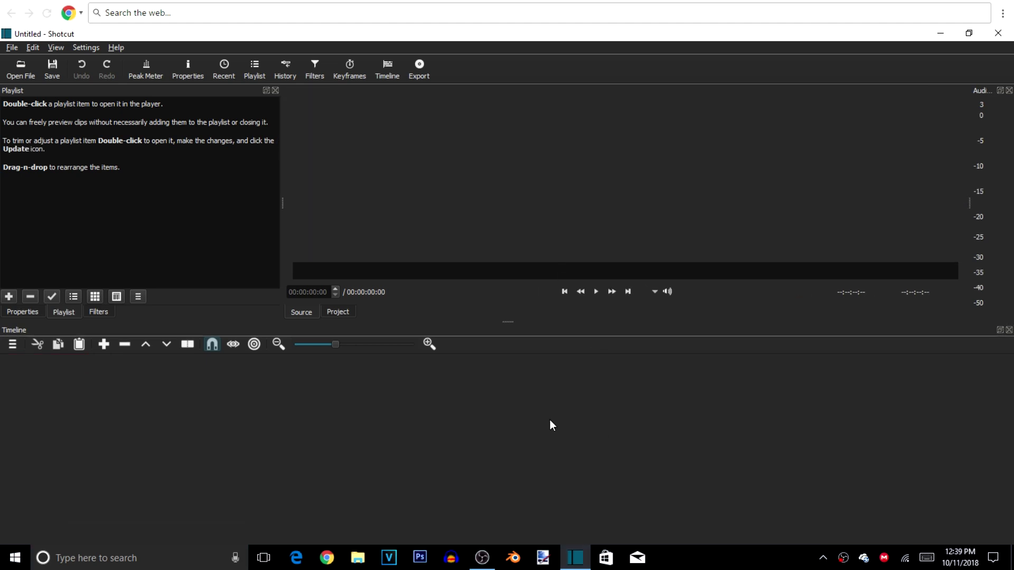
# Import Lensko - Rebirth and EJ Tech Intro into the playlist from the Open File dialog
pyautogui.click(16, 69)
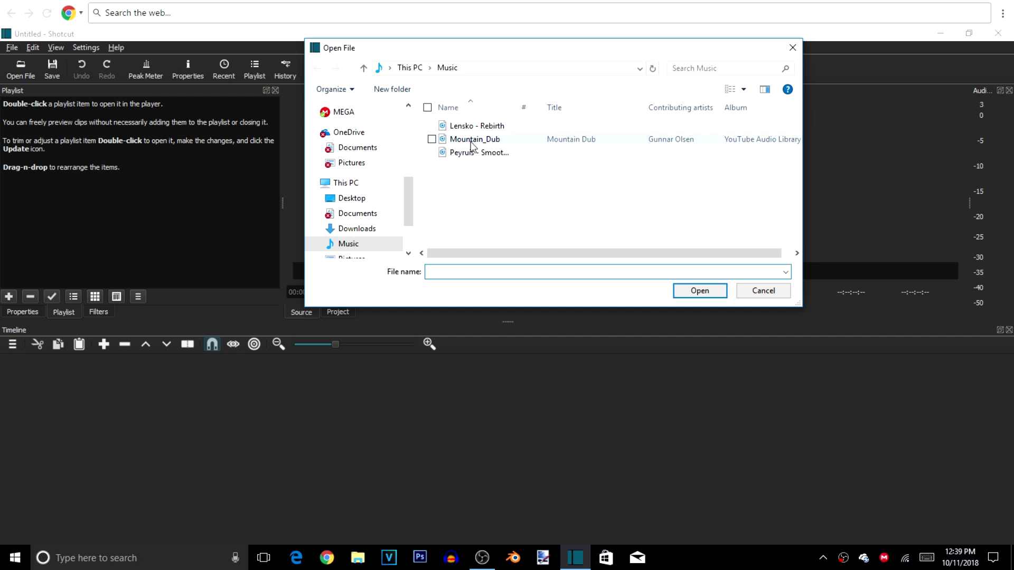
pyautogui.click(455, 130)
pyautogui.moveTo(455, 135); pyautogui.dragTo(42, 168)
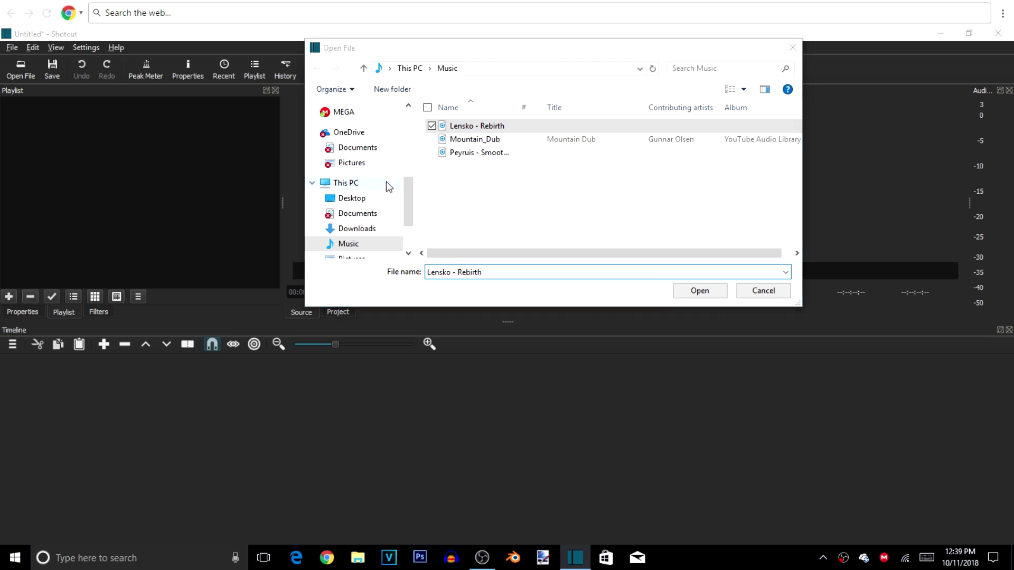
pyautogui.scroll(2, 385, 182)
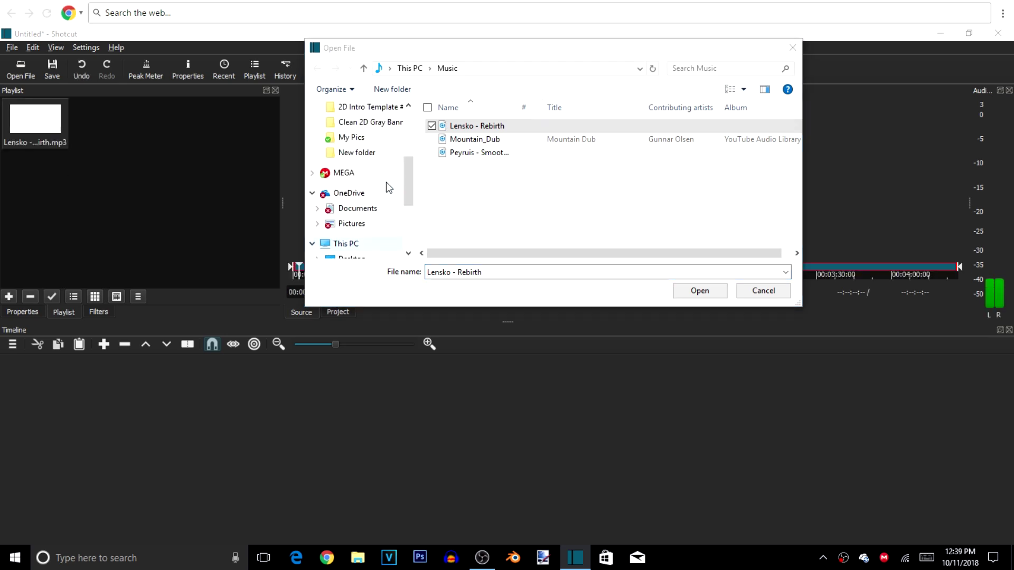
pyautogui.scroll(5, 385, 183)
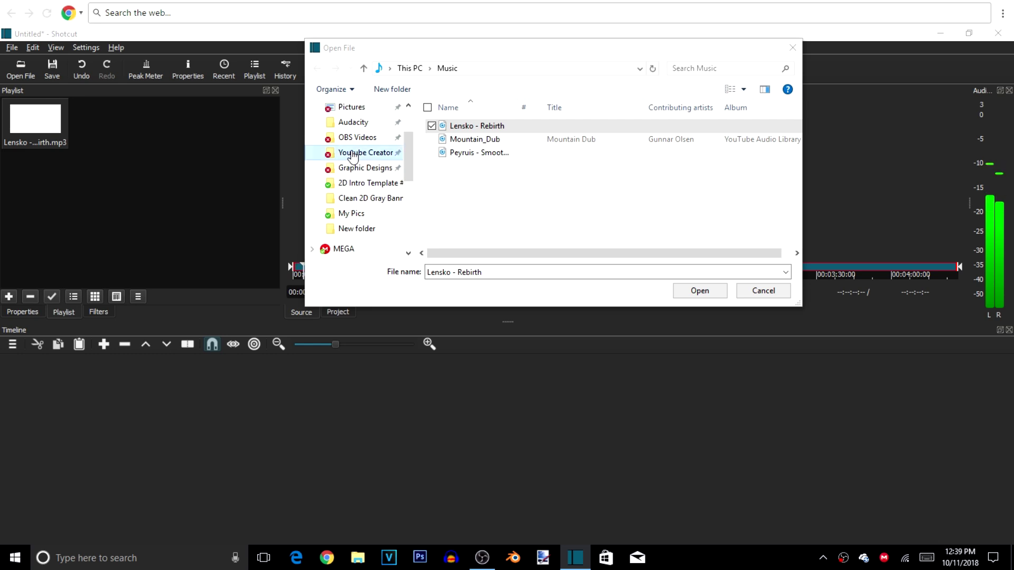
pyautogui.click(352, 154)
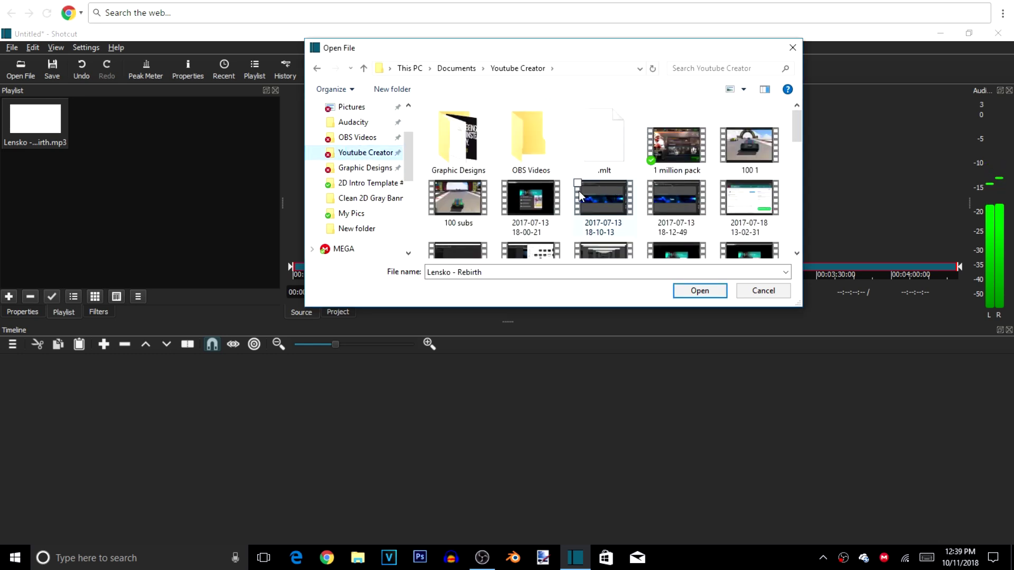
pyautogui.scroll(-1, 578, 191)
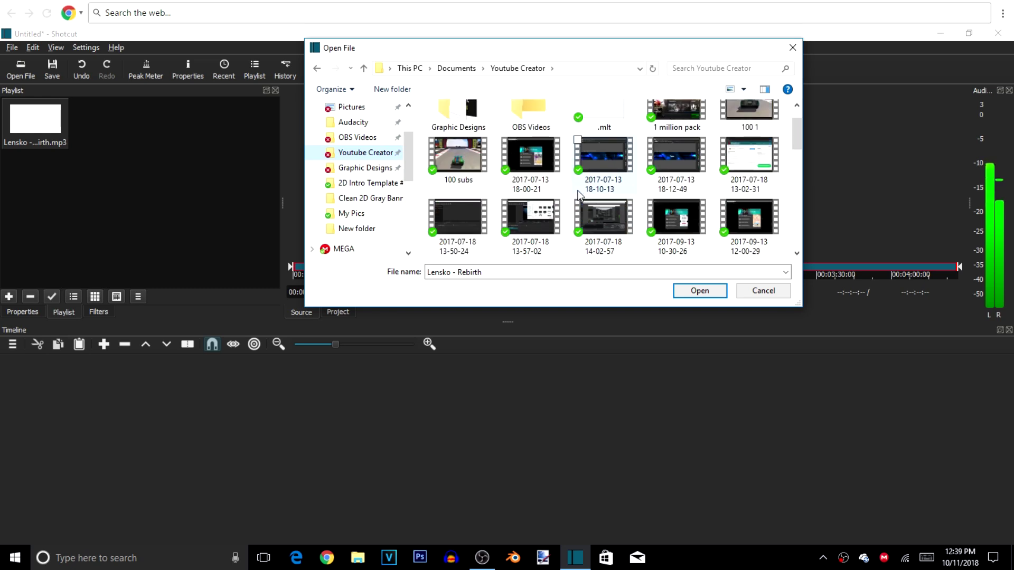
pyautogui.scroll(-3, 579, 194)
pyautogui.moveTo(598, 193); pyautogui.dragTo(115, 155)
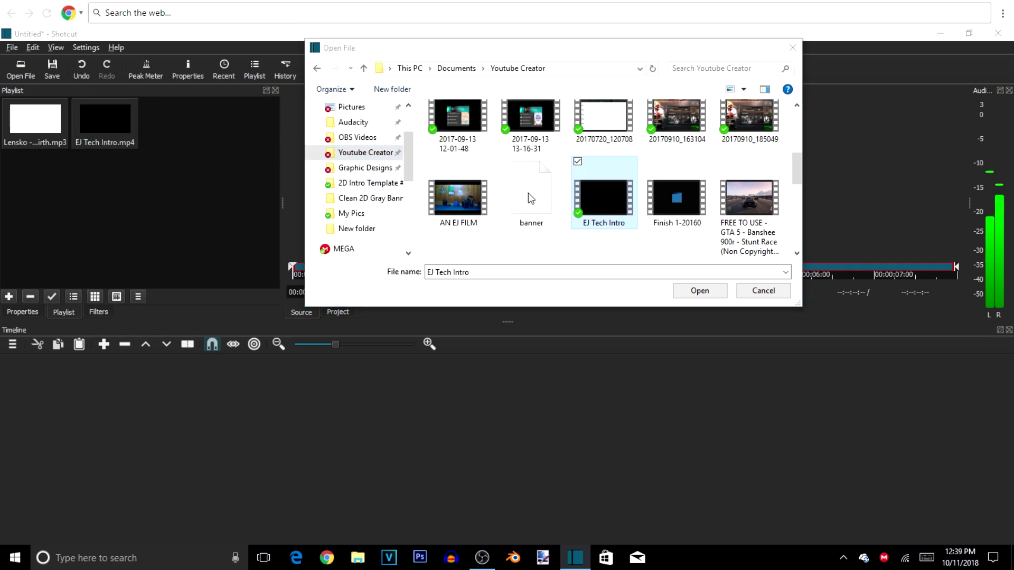
# Add Rocket League Gameplay #6 and the subscribe template video to the playlist
pyautogui.scroll(-3, 530, 199)
pyautogui.scroll(-3, 526, 194)
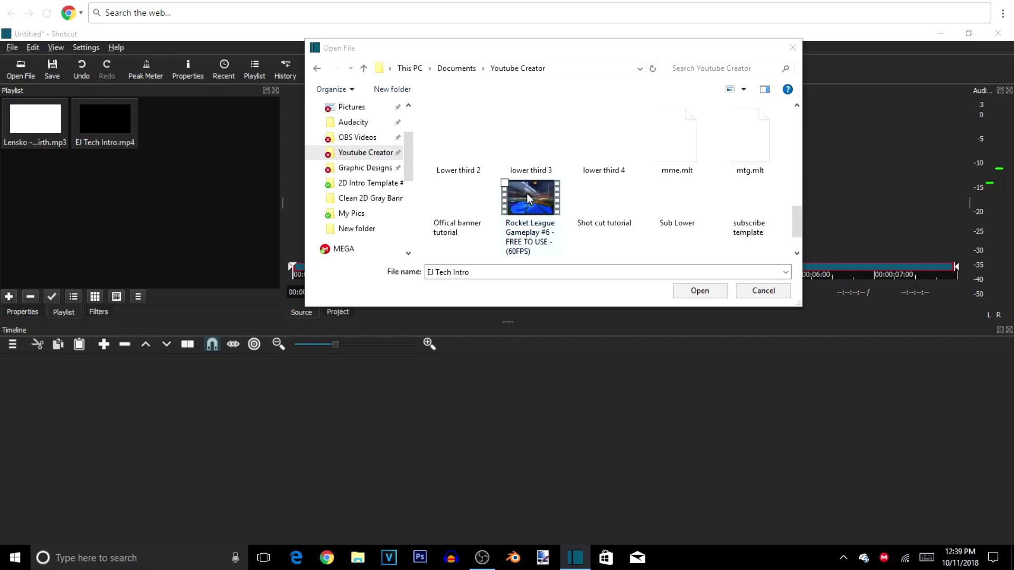
pyautogui.click(526, 195)
pyautogui.moveTo(213, 157); pyautogui.dragTo(179, 154)
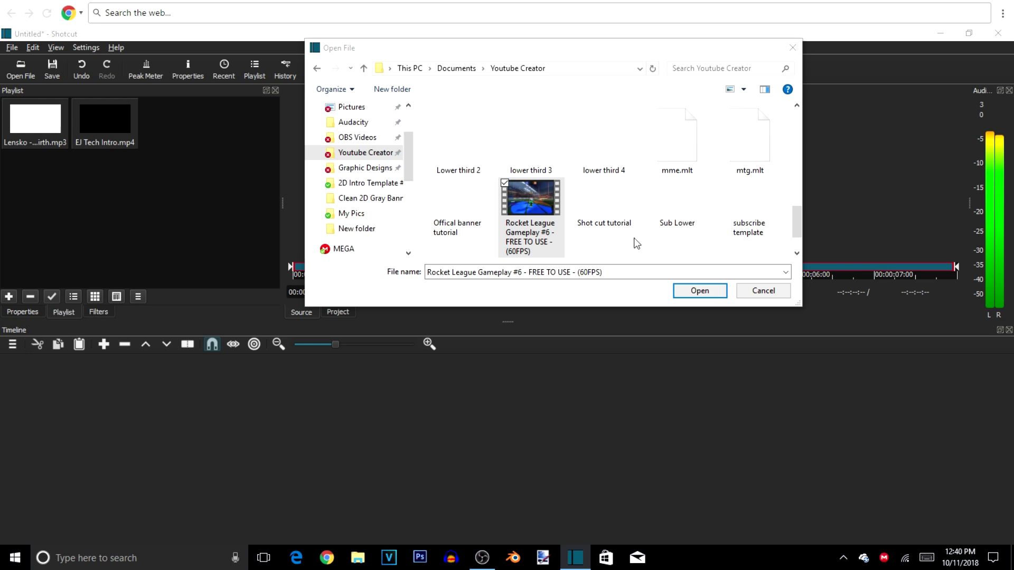
pyautogui.click(742, 222)
pyautogui.moveTo(250, 191); pyautogui.dragTo(248, 162)
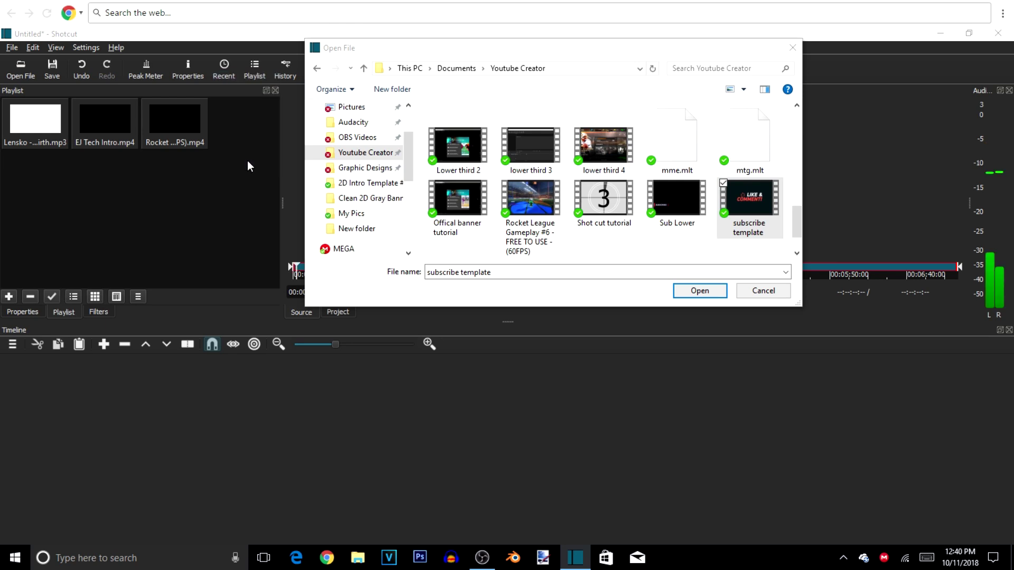
# Add like.png from the Graphic Designs folder to the playlist and close the file dialog
pyautogui.click(361, 169)
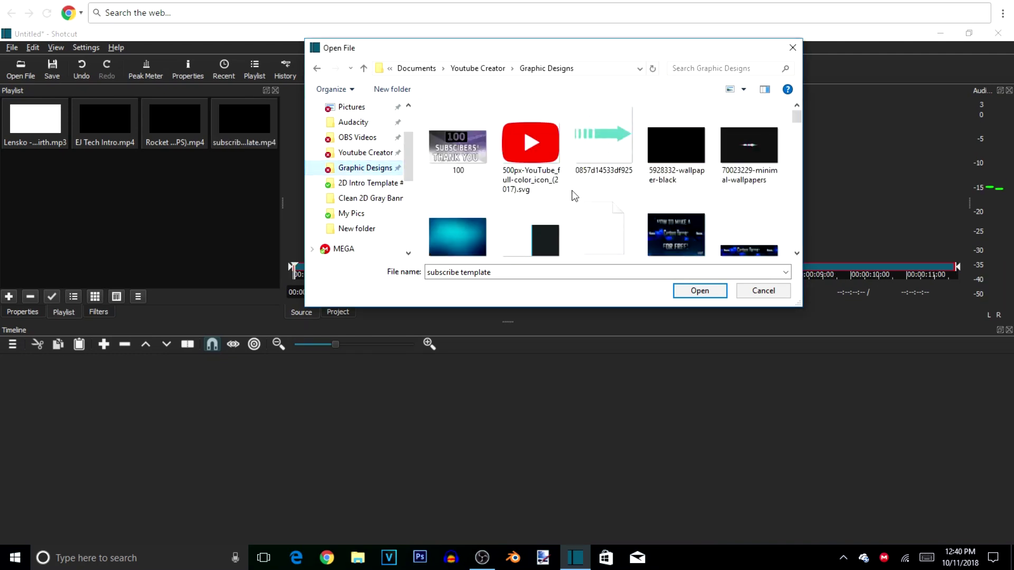
pyautogui.scroll(-2, 574, 195)
pyautogui.scroll(-4, 571, 189)
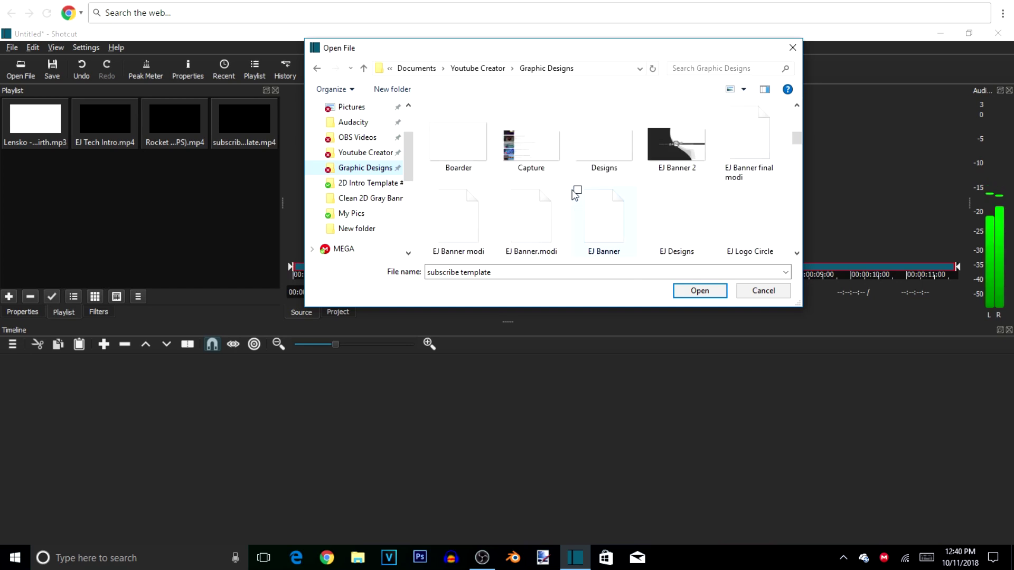
pyautogui.scroll(-2, 575, 193)
pyautogui.scroll(-2, 572, 190)
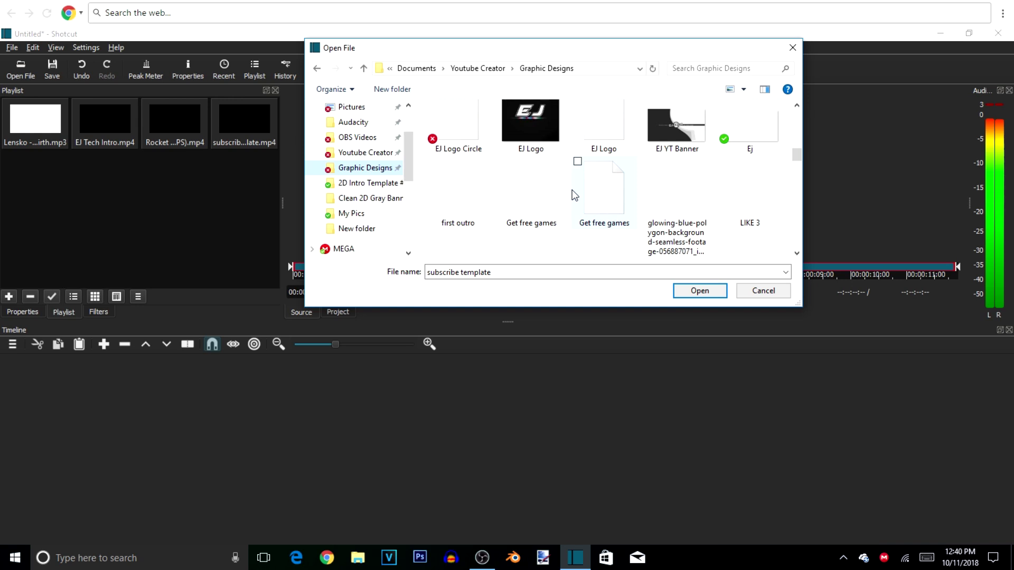
pyautogui.scroll(-5, 575, 194)
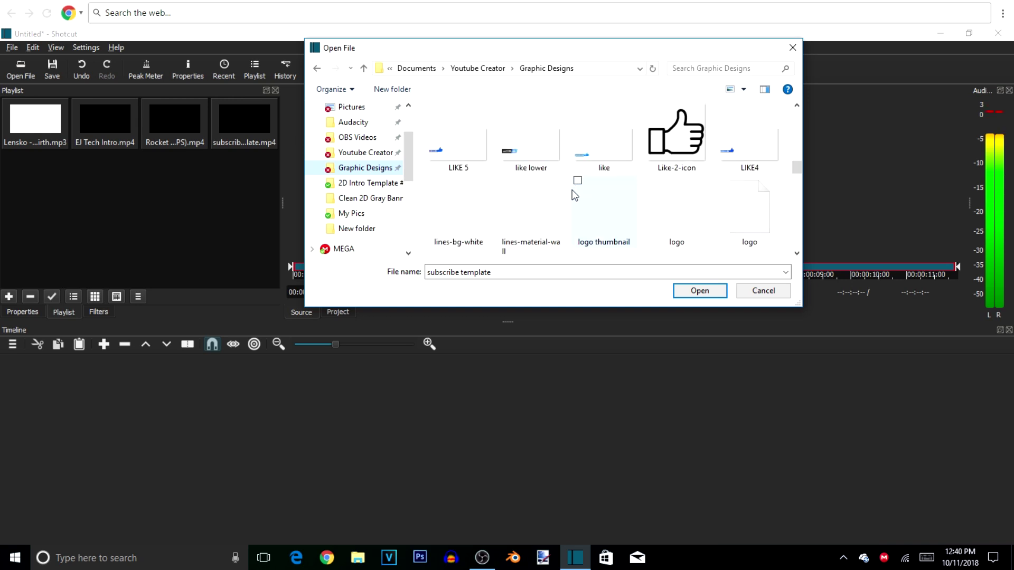
pyautogui.moveTo(604, 143); pyautogui.dragTo(46, 210)
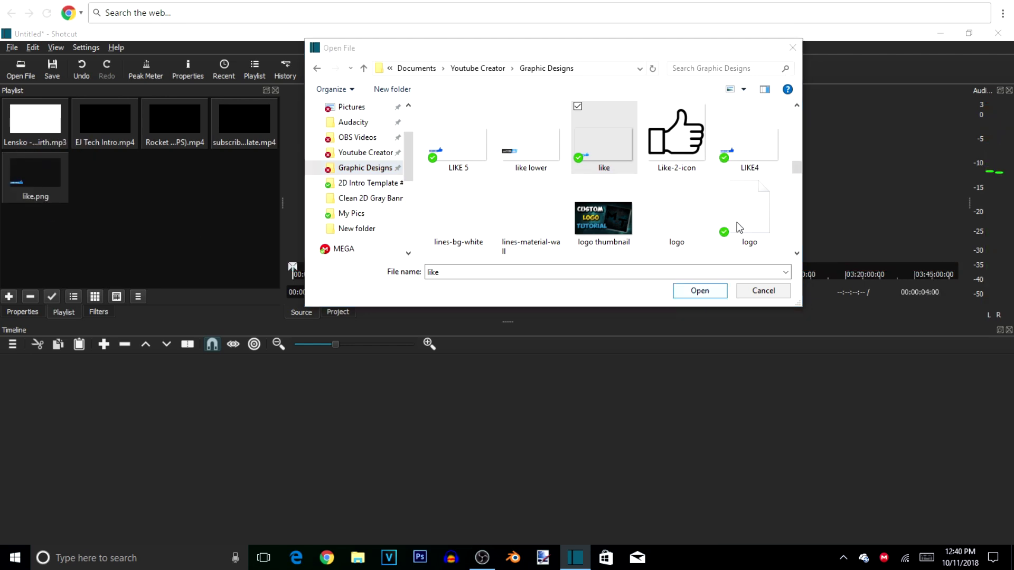
pyautogui.click(699, 291)
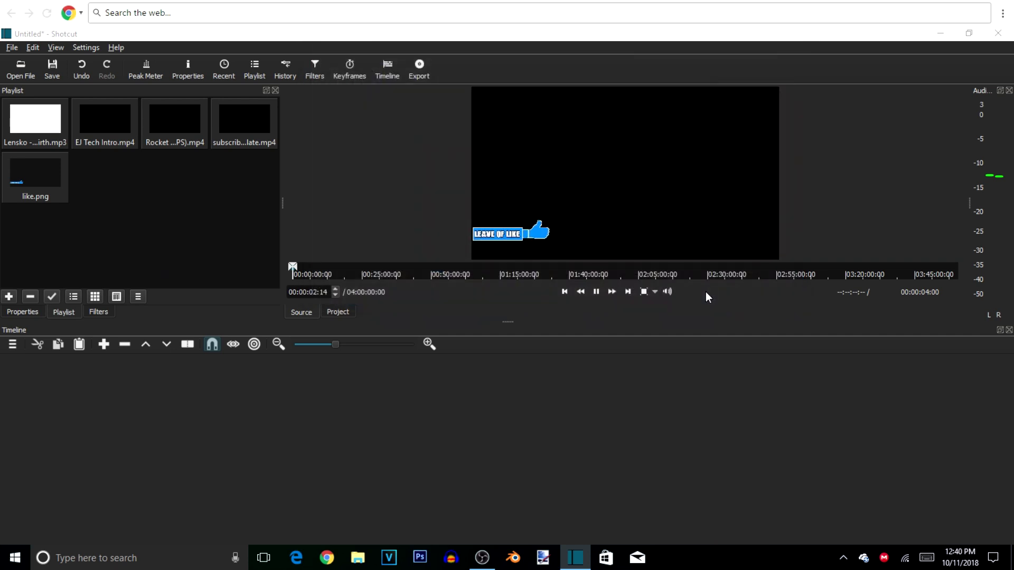
# Preview the playlist items: pause the like image, play EJ Tech Intro, select gameplay and subscribe clips
pyautogui.click(49, 141)
pyautogui.doubleClick(112, 138)
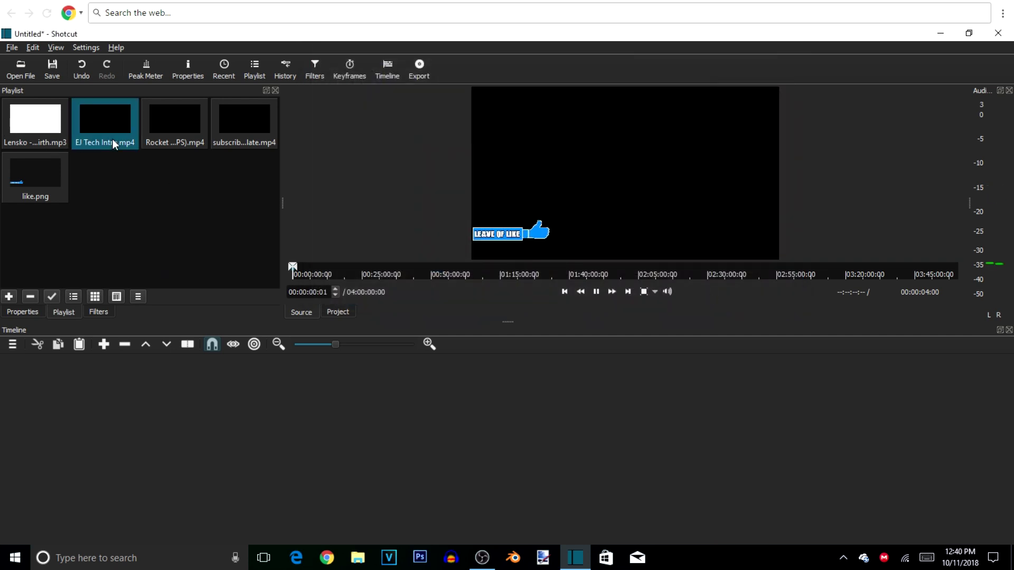
pyautogui.click(172, 132)
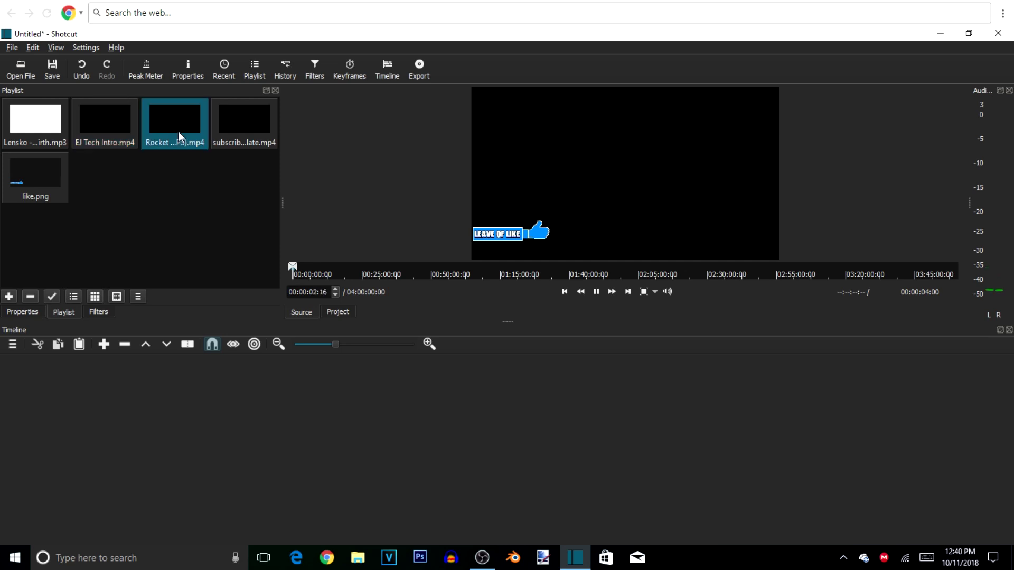
pyautogui.click(250, 131)
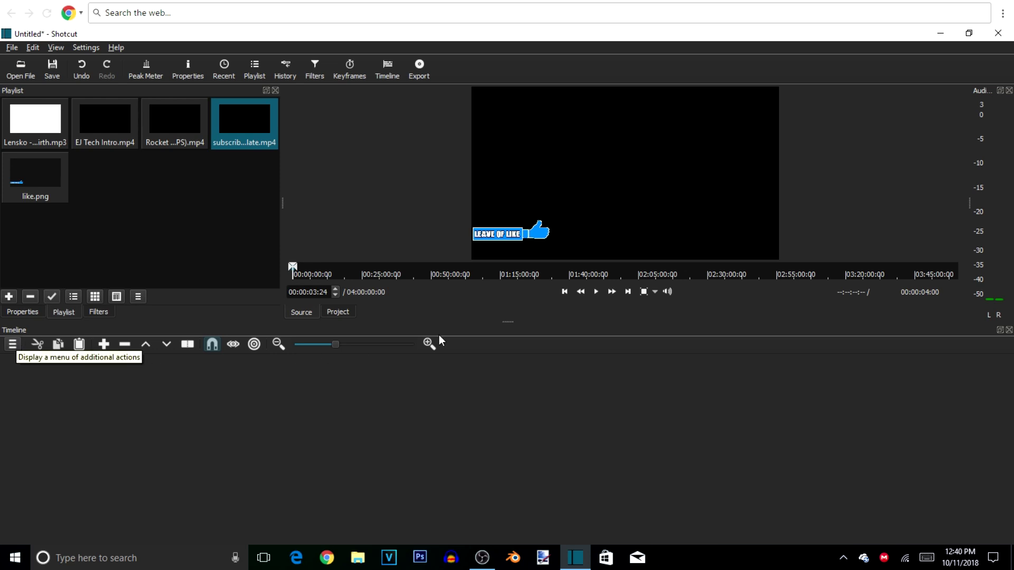
# Enlarge the timeline and add audio track A1, video track V1 and a second video track V2
pyautogui.moveTo(499, 288); pyautogui.dragTo(500, 277)
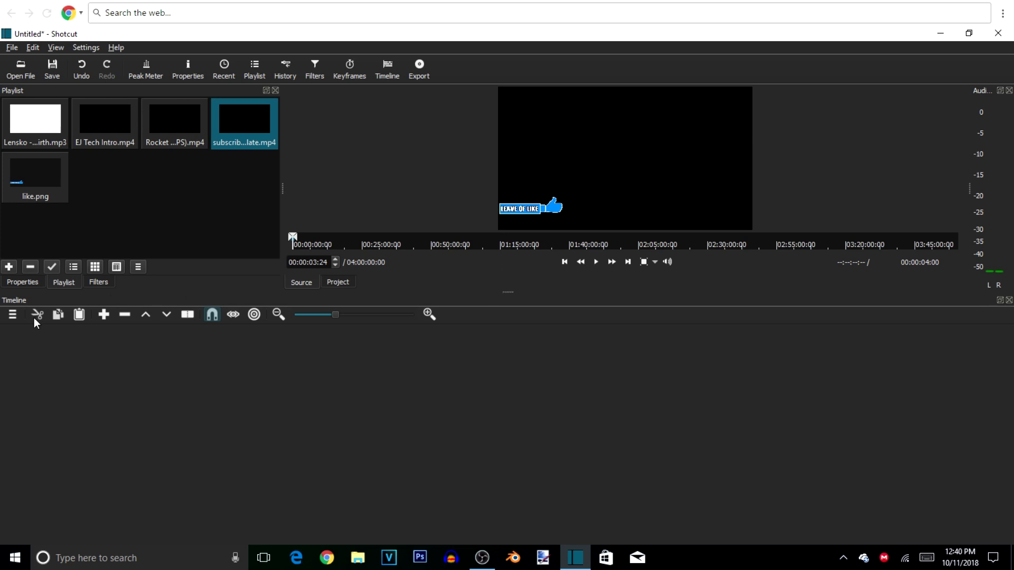
pyautogui.click(13, 315)
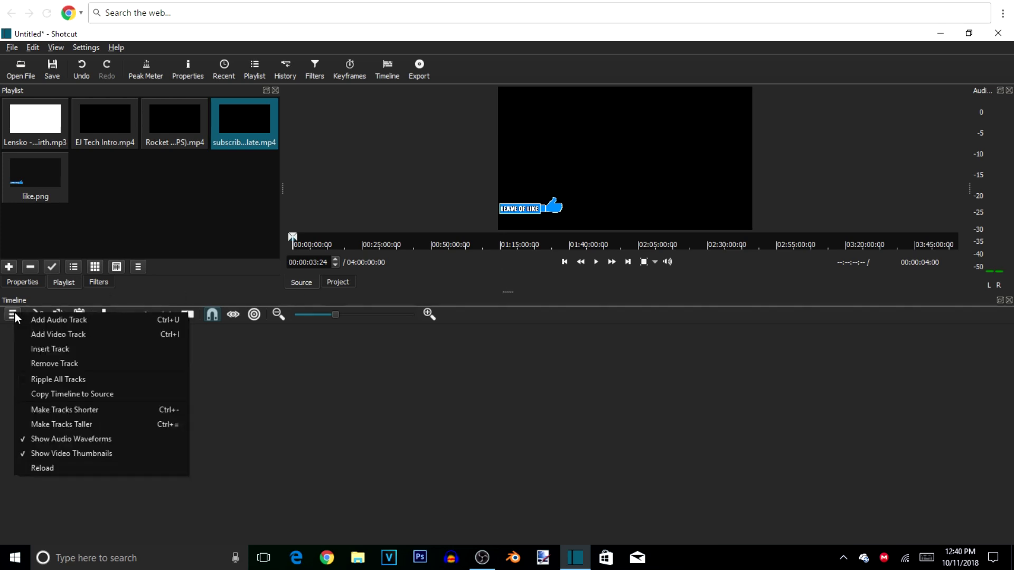
pyautogui.click(54, 321)
pyautogui.click(14, 315)
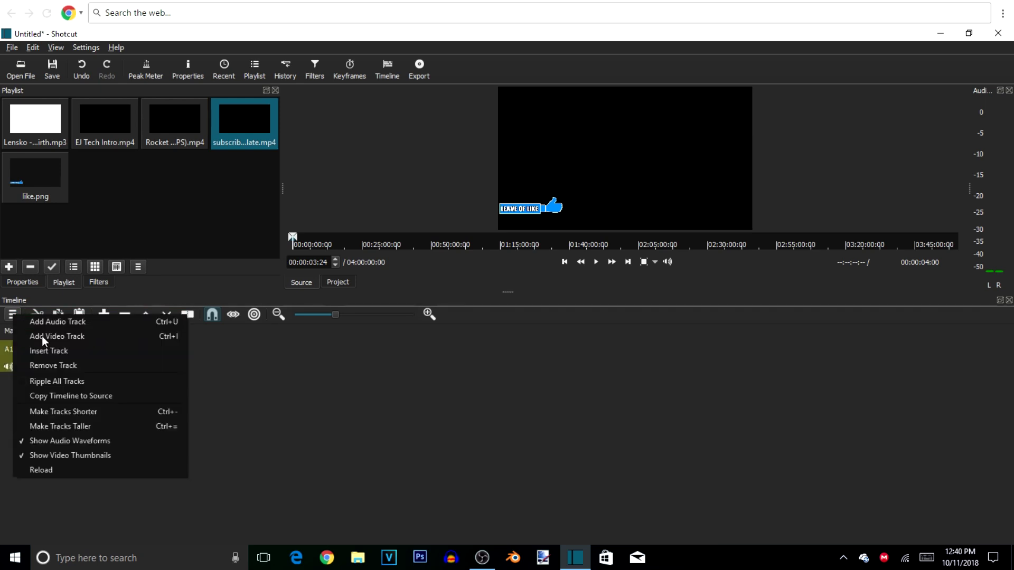
pyautogui.click(43, 338)
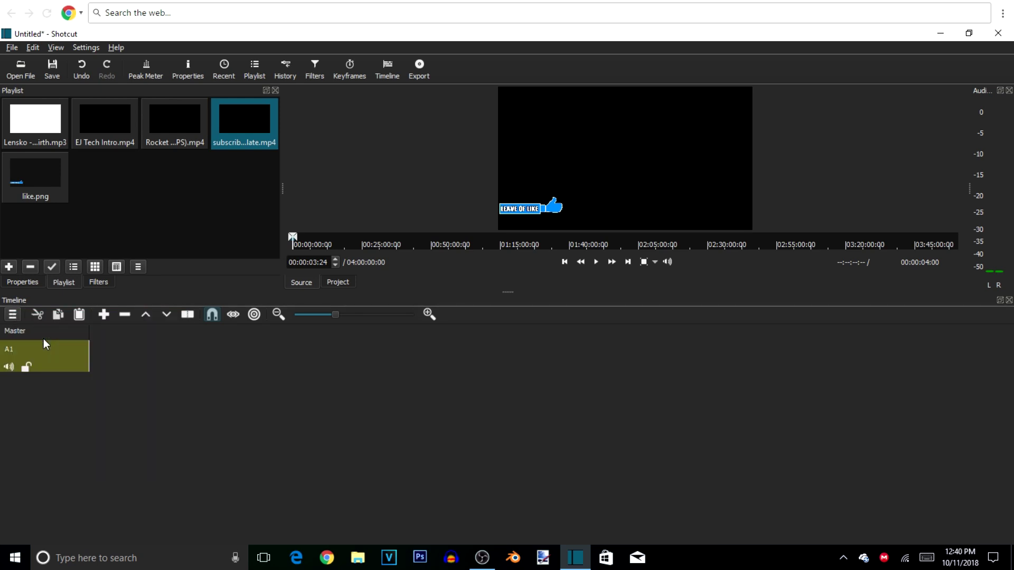
pyautogui.click(13, 315)
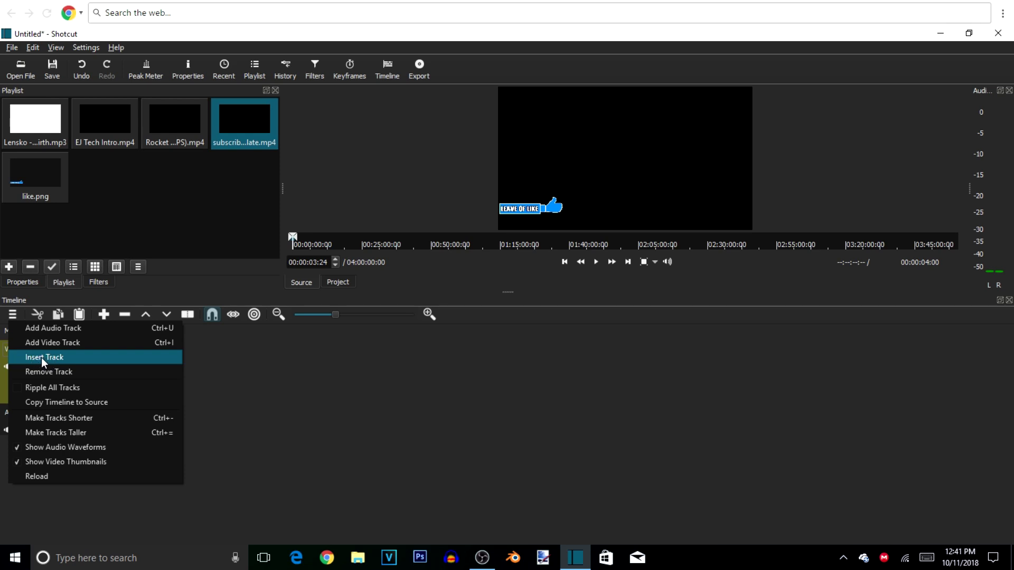
pyautogui.click(41, 357)
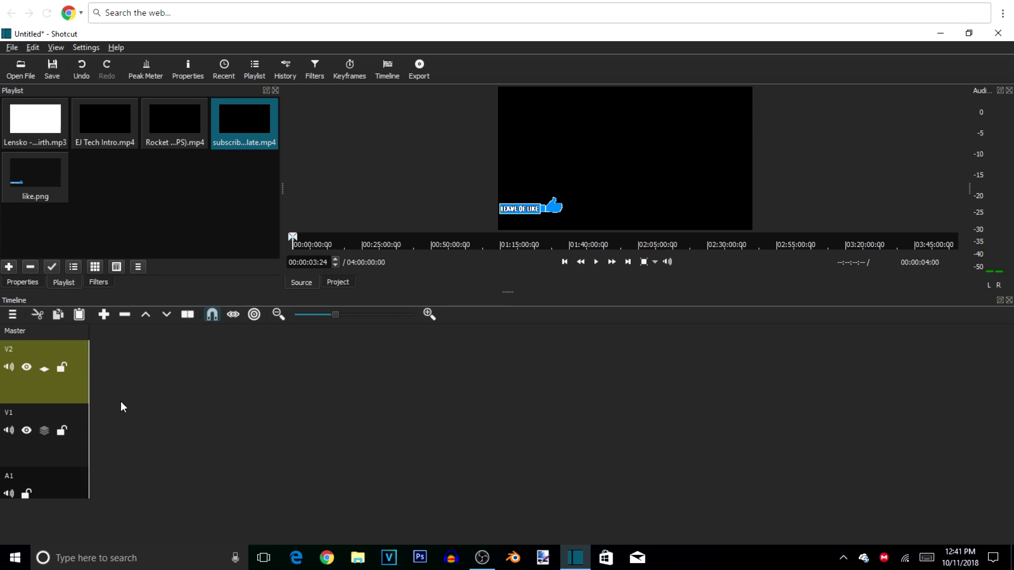
# Place EJ Tech Intro.mp4 at the very start of track V1
pyautogui.click(118, 132)
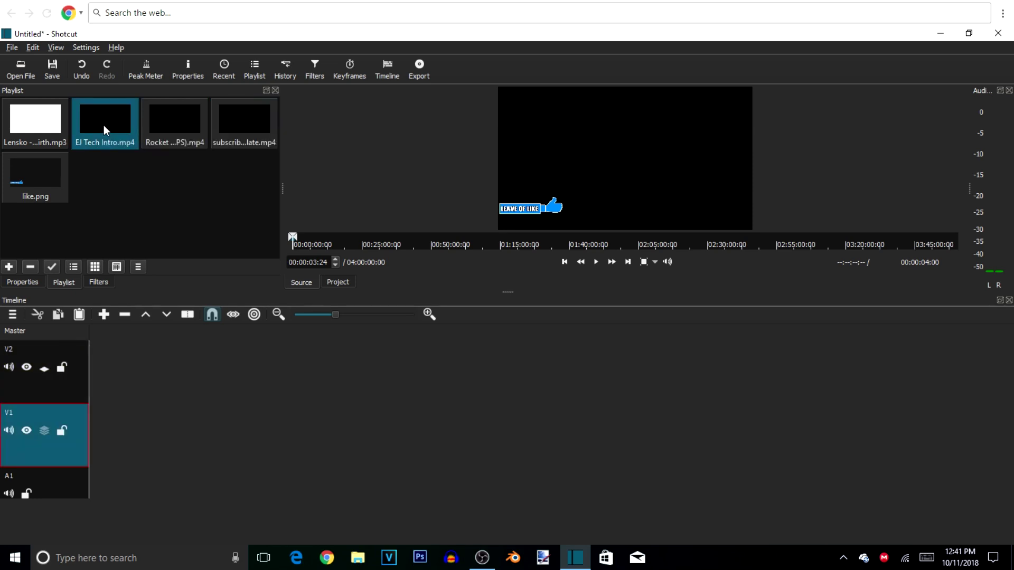
pyautogui.moveTo(117, 132); pyautogui.dragTo(121, 437)
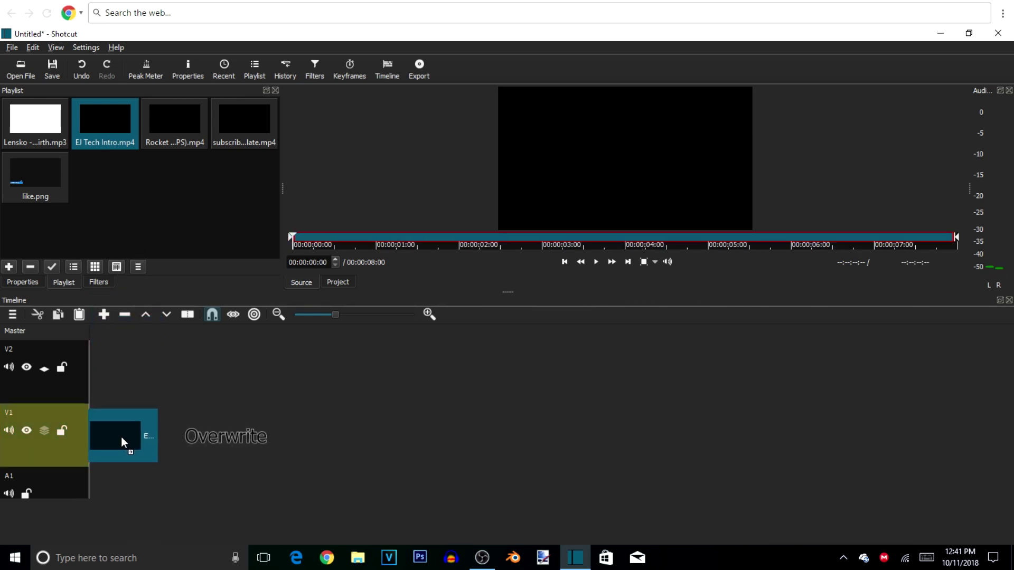
pyautogui.moveTo(121, 437); pyautogui.dragTo(123, 438)
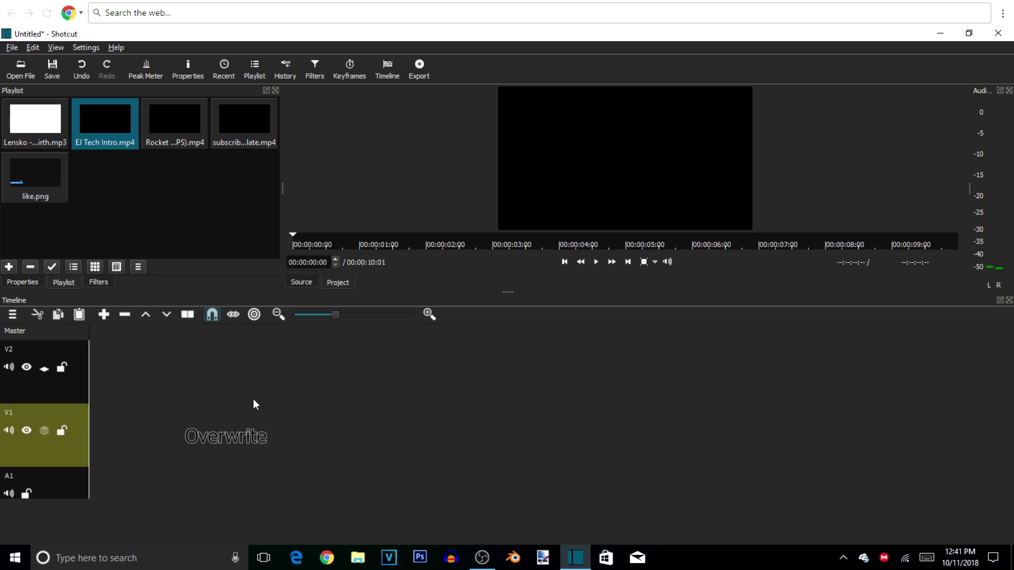
pyautogui.moveTo(263, 465); pyautogui.dragTo(126, 428)
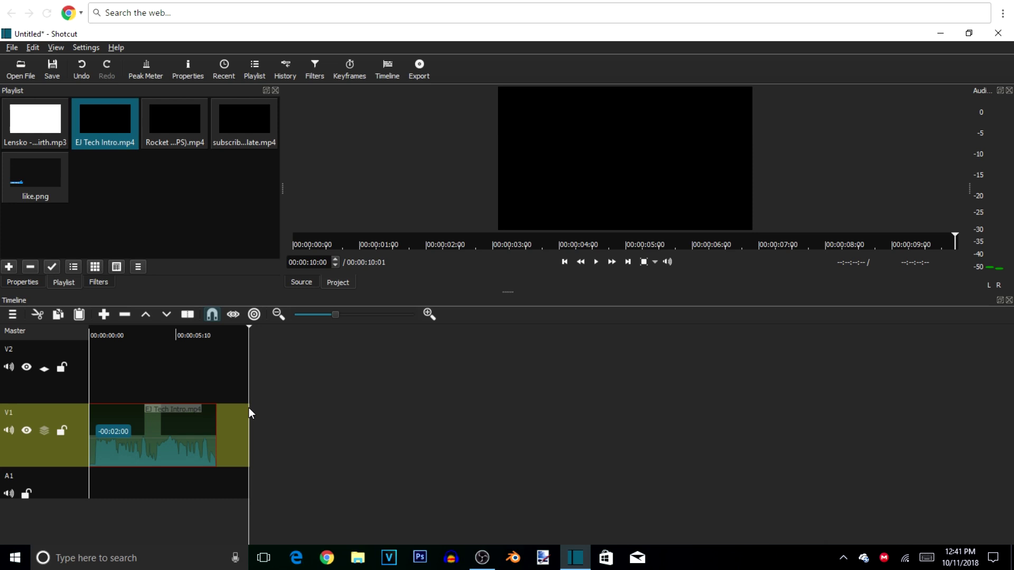
# Trim the intro's end by 2 seconds, scrub it, then load the Rocket League gameplay for previewing
pyautogui.moveTo(249, 413); pyautogui.dragTo(215, 326)
pyautogui.moveTo(124, 327); pyautogui.dragTo(121, 332)
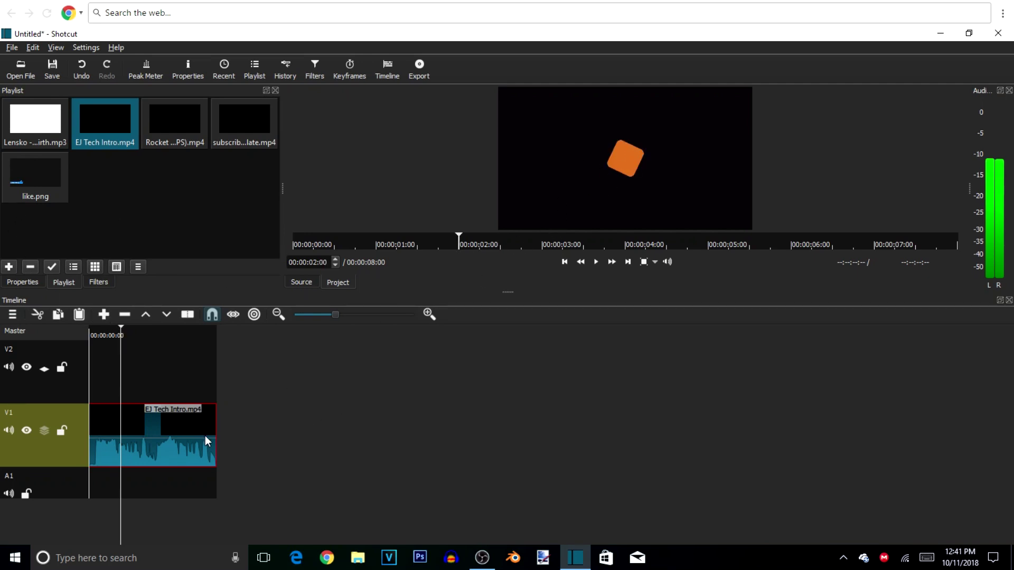
pyautogui.click(162, 131)
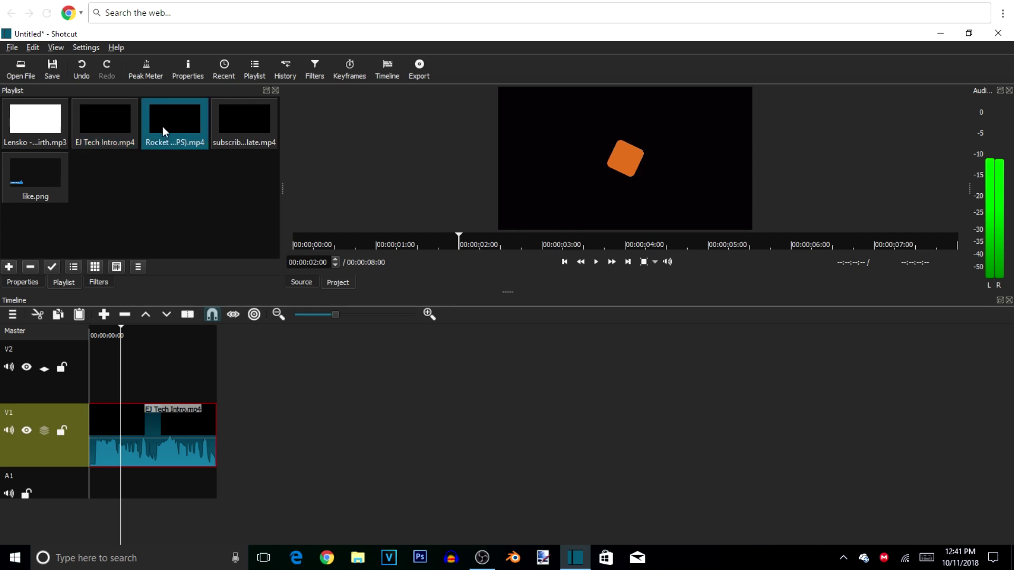
pyautogui.doubleClick(162, 131)
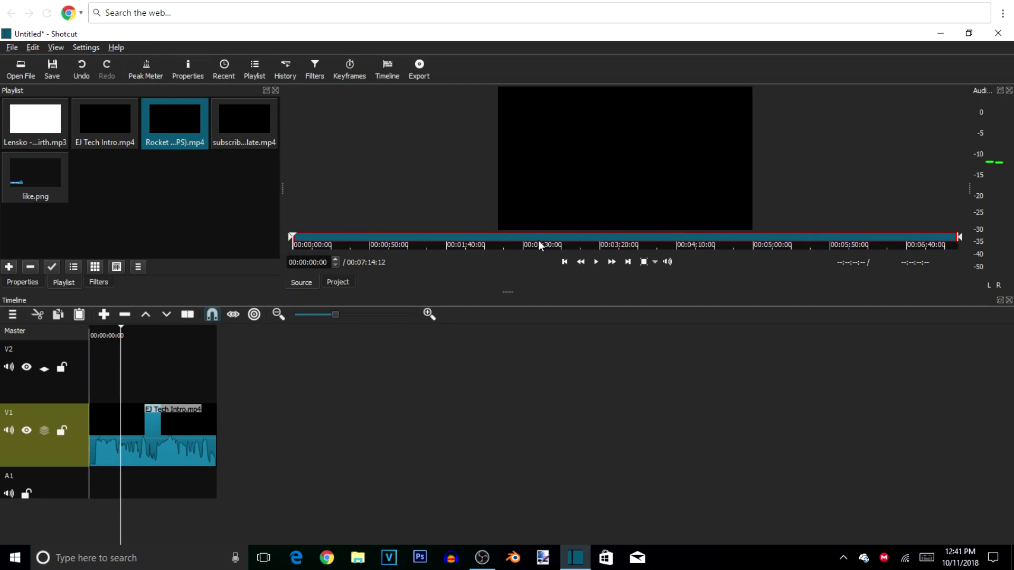
# Mark the gameplay with in point 00:01:51:07 and out point near 4:47, a 00:02:55:23 selection
pyautogui.click(470, 237)
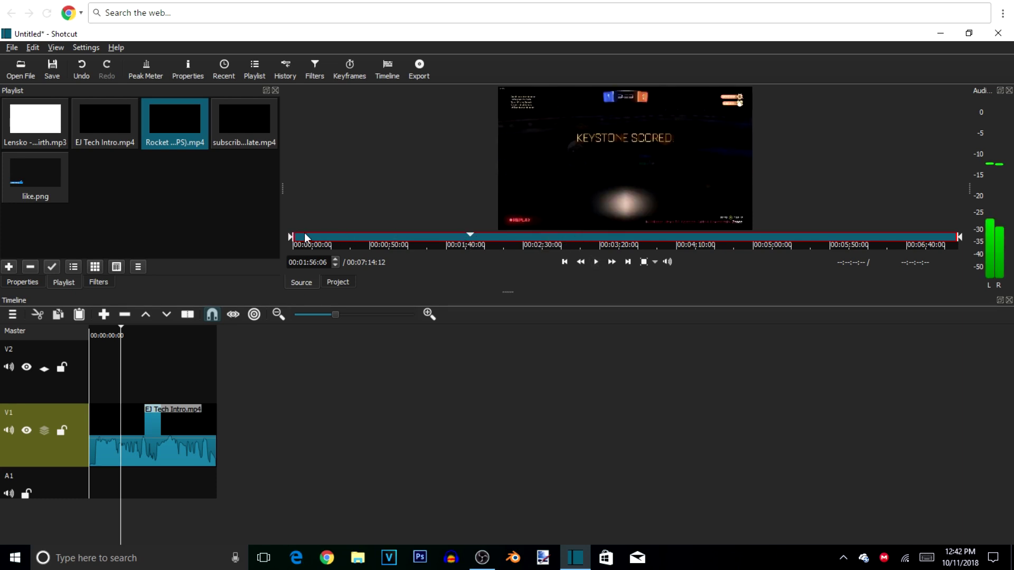
pyautogui.click(548, 236)
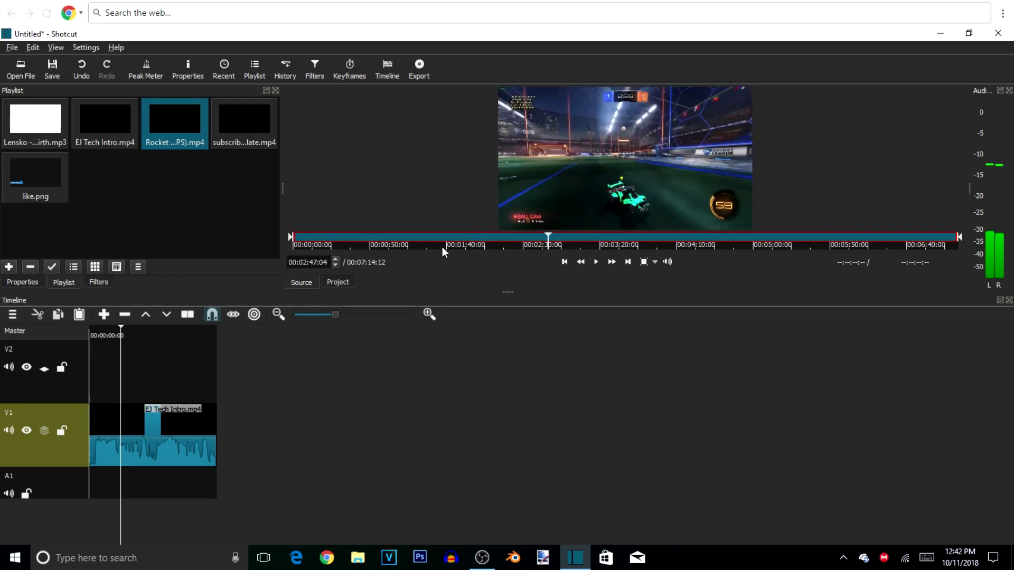
pyautogui.click(292, 237)
pyautogui.moveTo(293, 236); pyautogui.dragTo(449, 236)
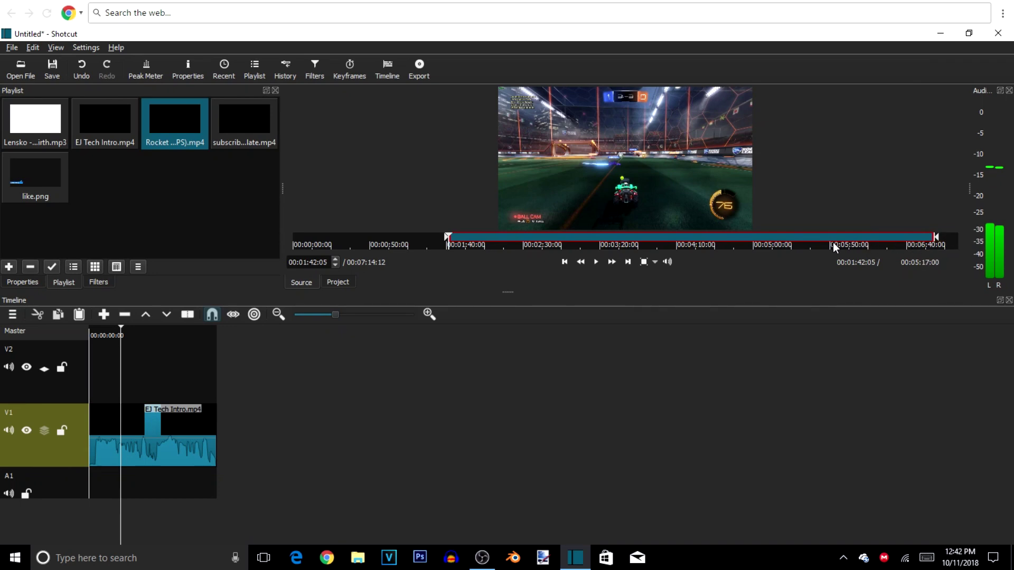
pyautogui.moveTo(823, 243); pyautogui.dragTo(733, 237)
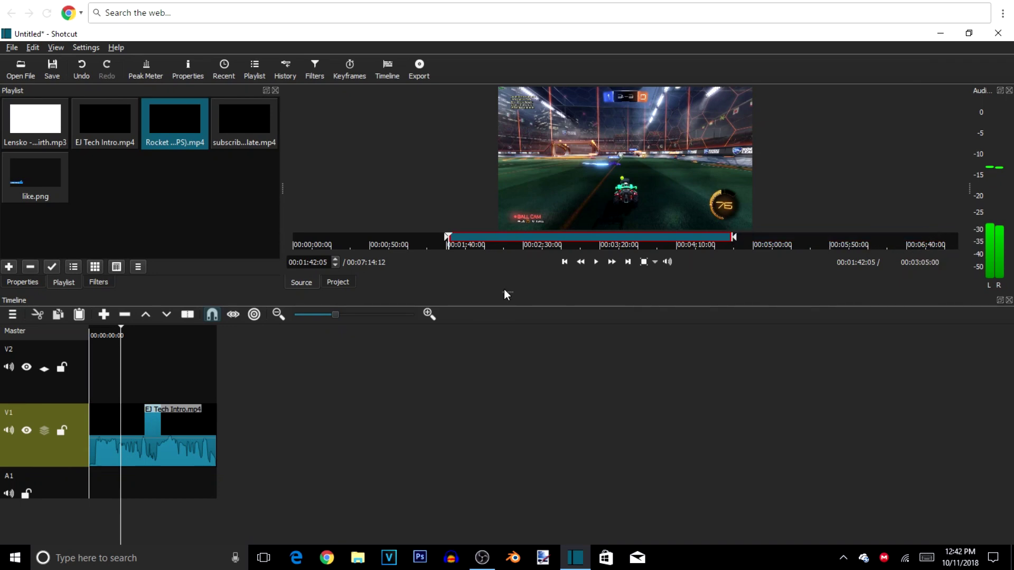
pyautogui.moveTo(507, 322); pyautogui.dragTo(507, 324)
pyautogui.moveTo(448, 273); pyautogui.dragTo(464, 272)
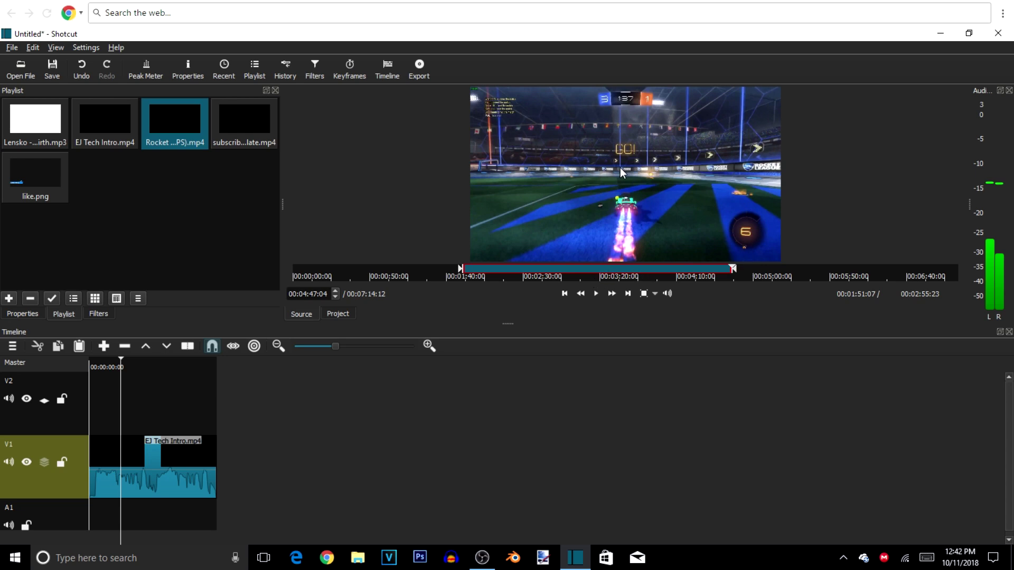
# Place the marked gameplay section on V1 right after the intro clip
pyautogui.moveTo(620, 167); pyautogui.dragTo(218, 448)
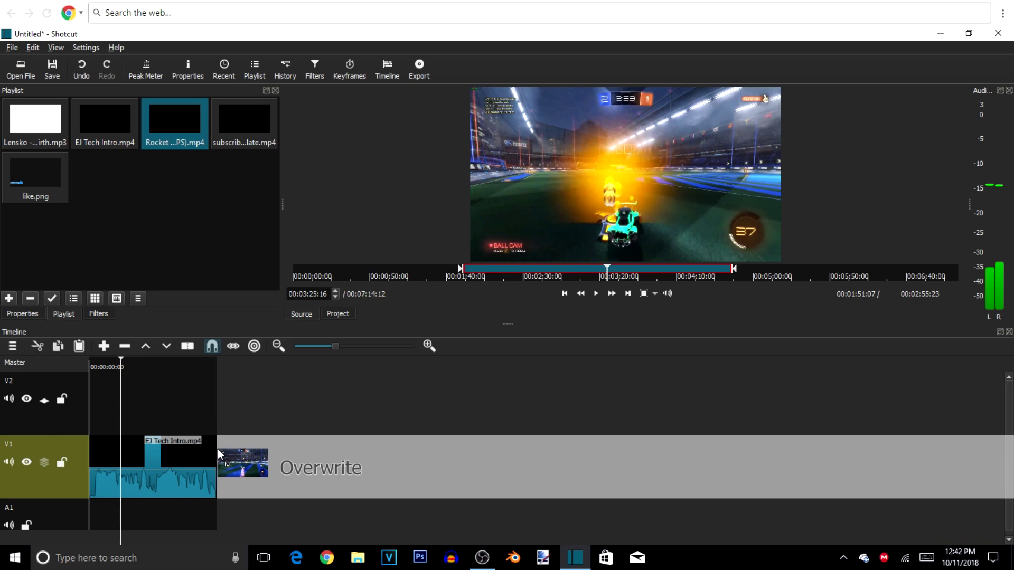
pyautogui.moveTo(217, 449); pyautogui.dragTo(218, 448)
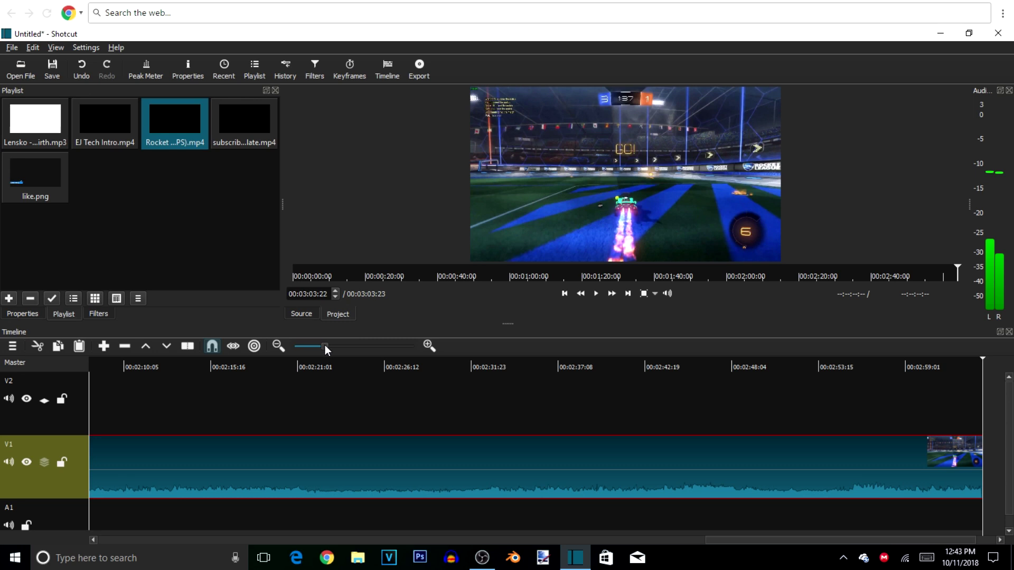
pyautogui.moveTo(320, 345); pyautogui.dragTo(319, 345)
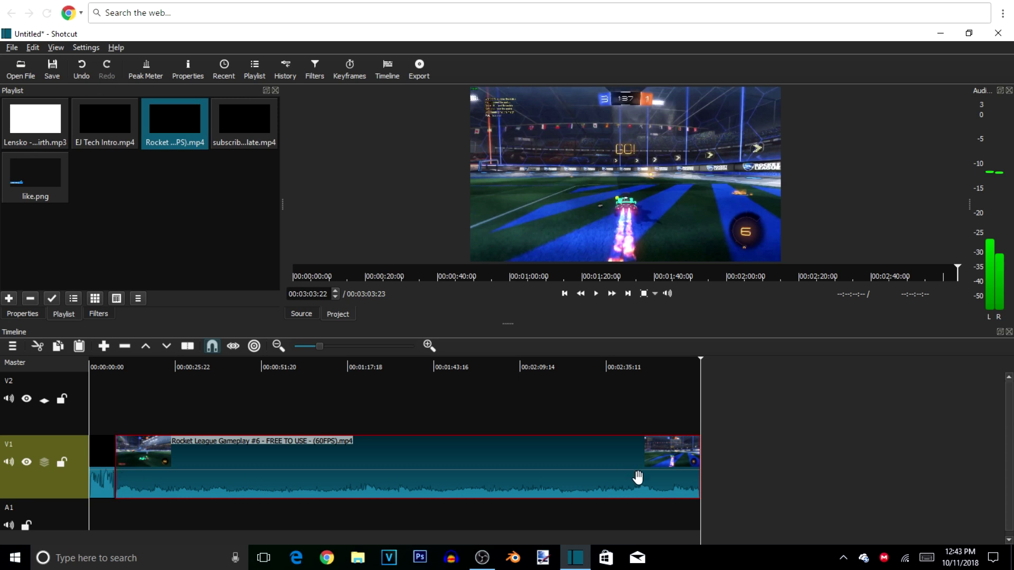
# Trim the gameplay clip's end until the project runs 00:00:54:18
pyautogui.moveTo(699, 473); pyautogui.dragTo(481, 471)
pyautogui.moveTo(376, 471); pyautogui.dragTo(295, 472)
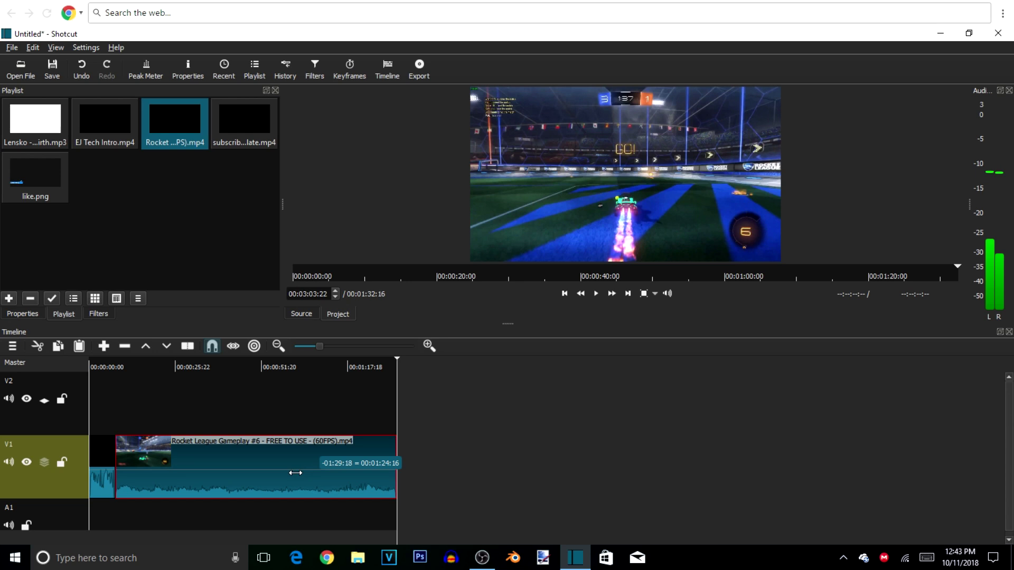
pyautogui.moveTo(408, 469); pyautogui.dragTo(397, 470)
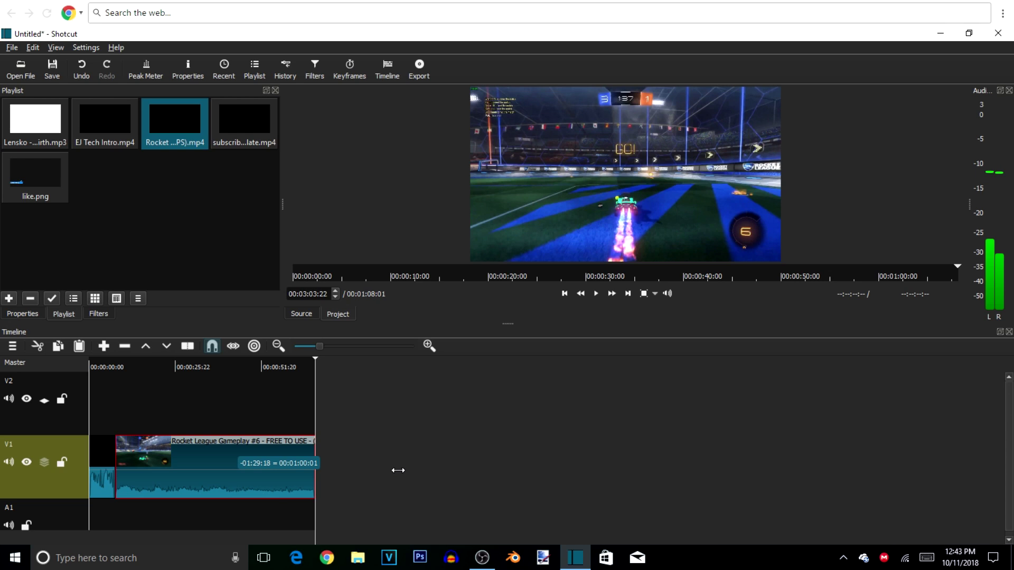
pyautogui.moveTo(398, 469); pyautogui.dragTo(353, 470)
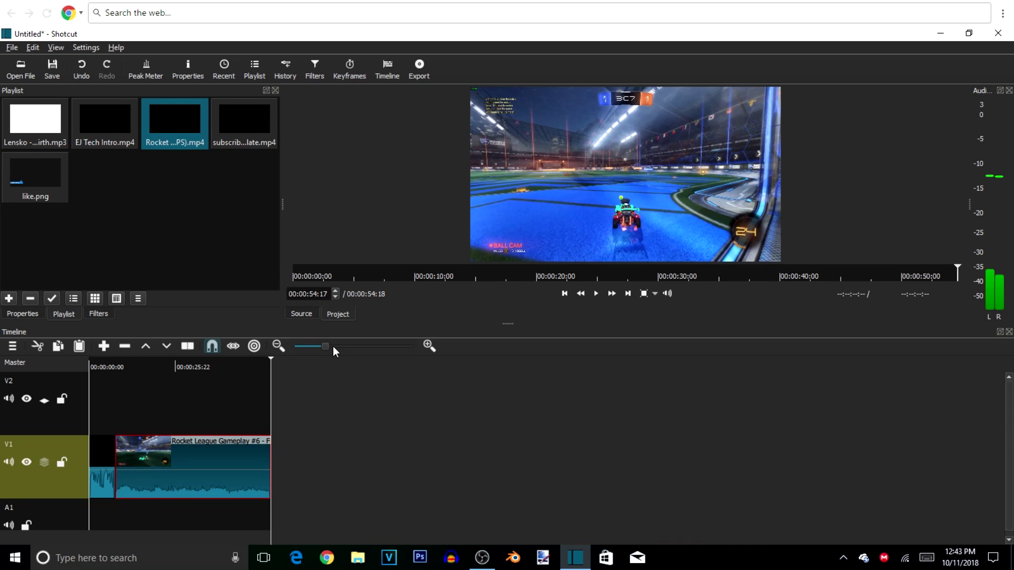
pyautogui.moveTo(333, 346); pyautogui.dragTo(337, 344)
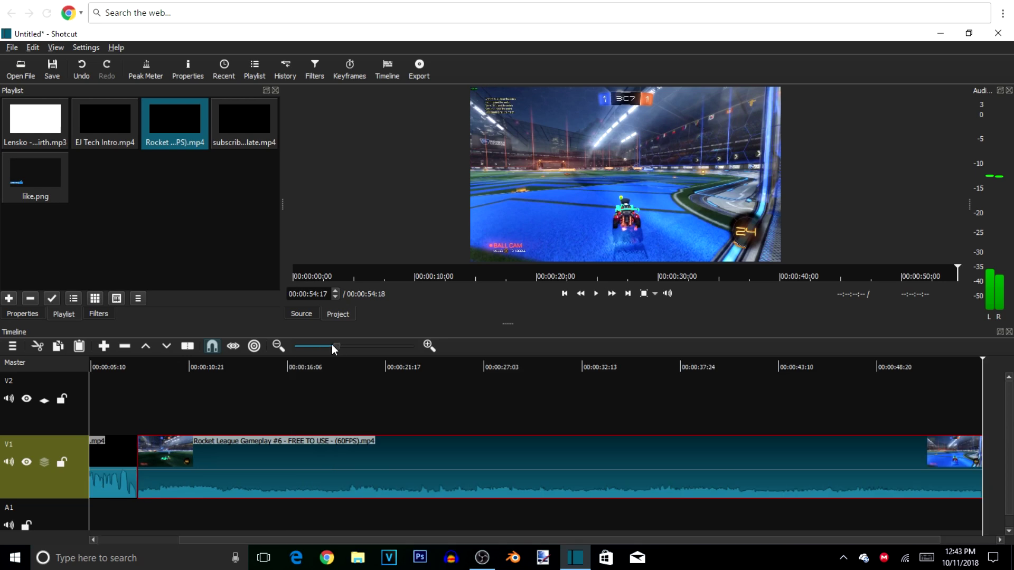
# Add a one-second Fade In Video filter to the Rocket League gameplay clip
pyautogui.click(331, 345)
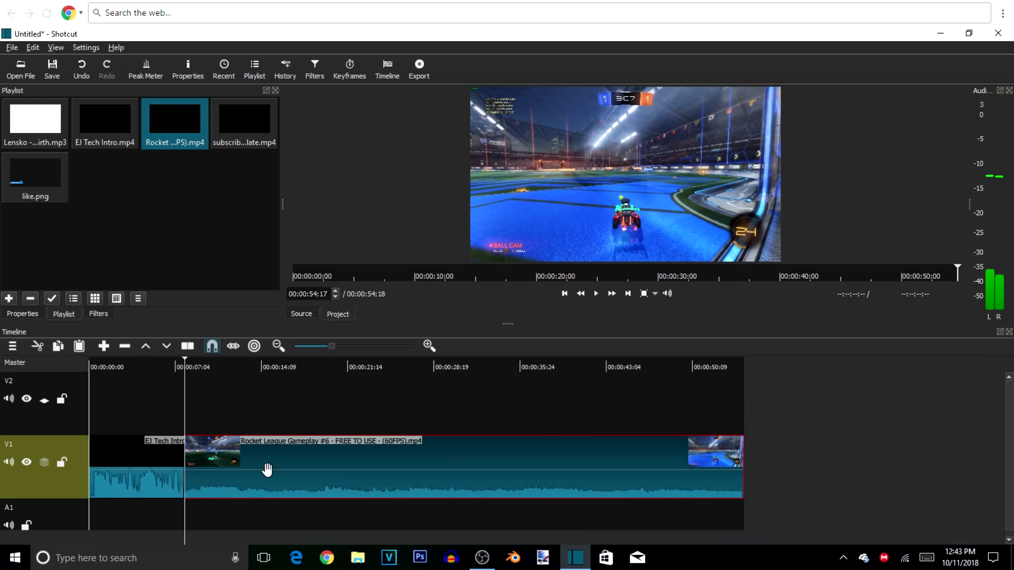
pyautogui.click(103, 315)
pyautogui.click(15, 212)
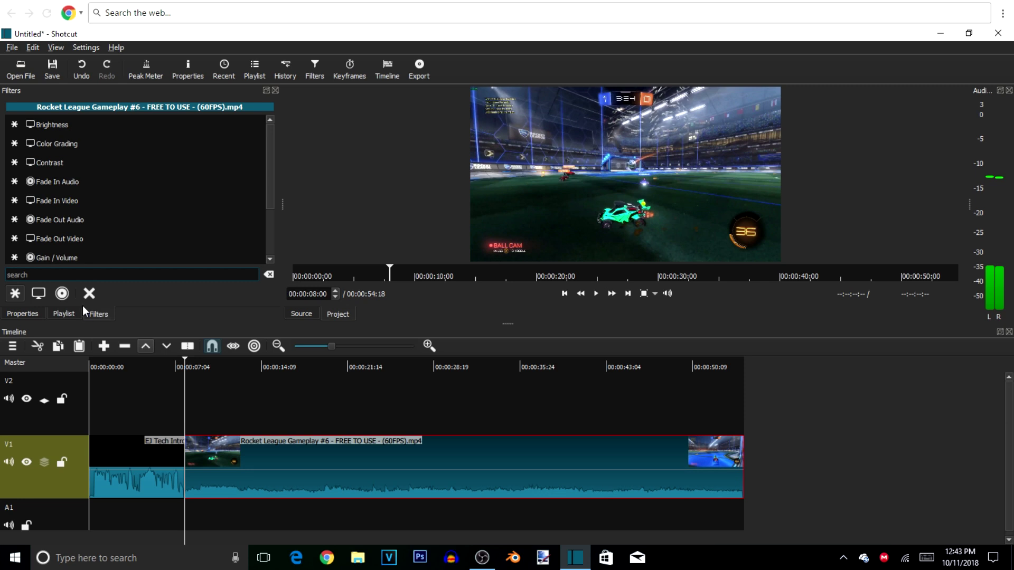
pyautogui.click(44, 202)
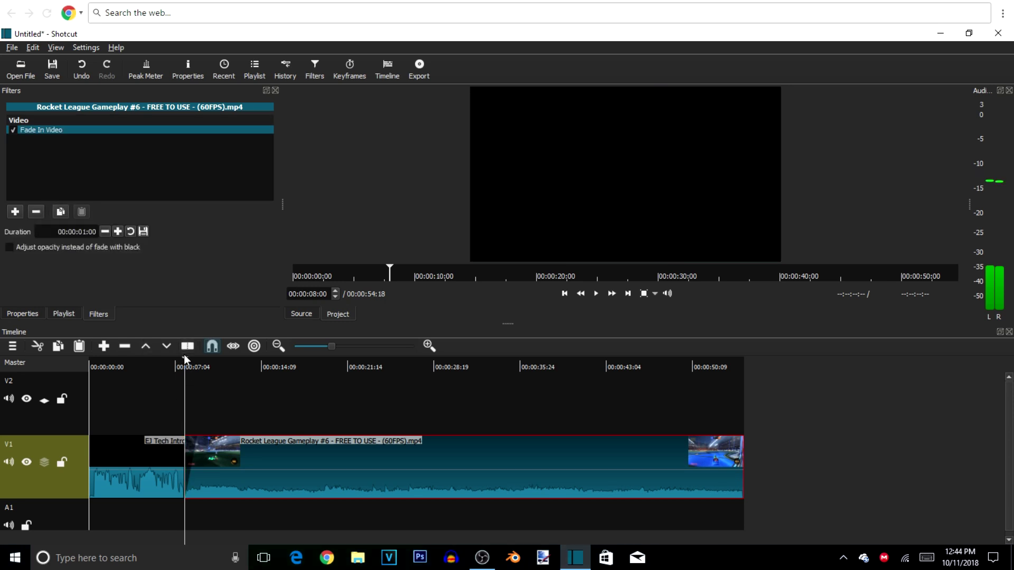
# Play back twice from just before the gameplay starts to check the fade-in
pyautogui.moveTo(185, 359); pyautogui.dragTo(170, 359)
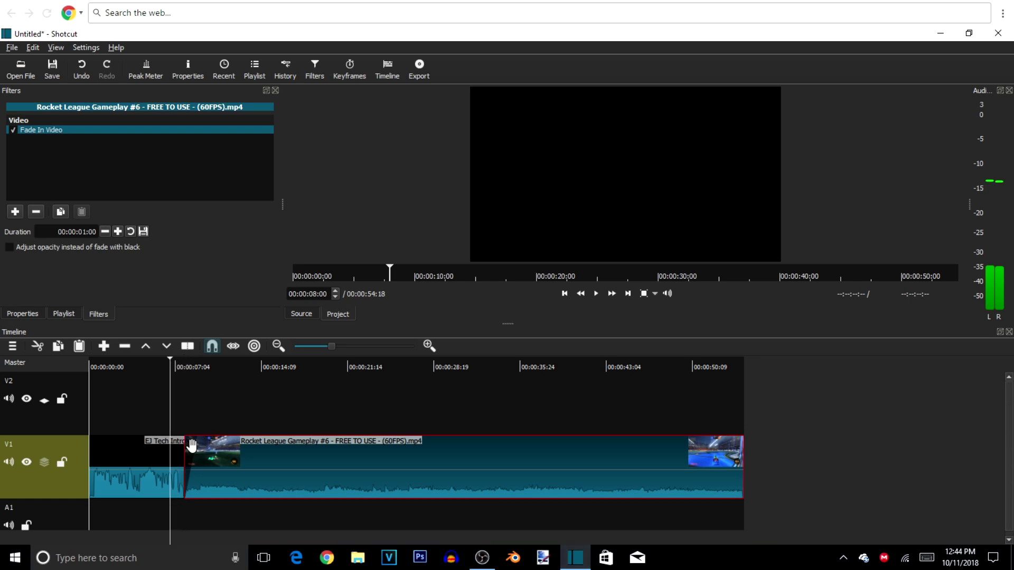
pyautogui.click(595, 294)
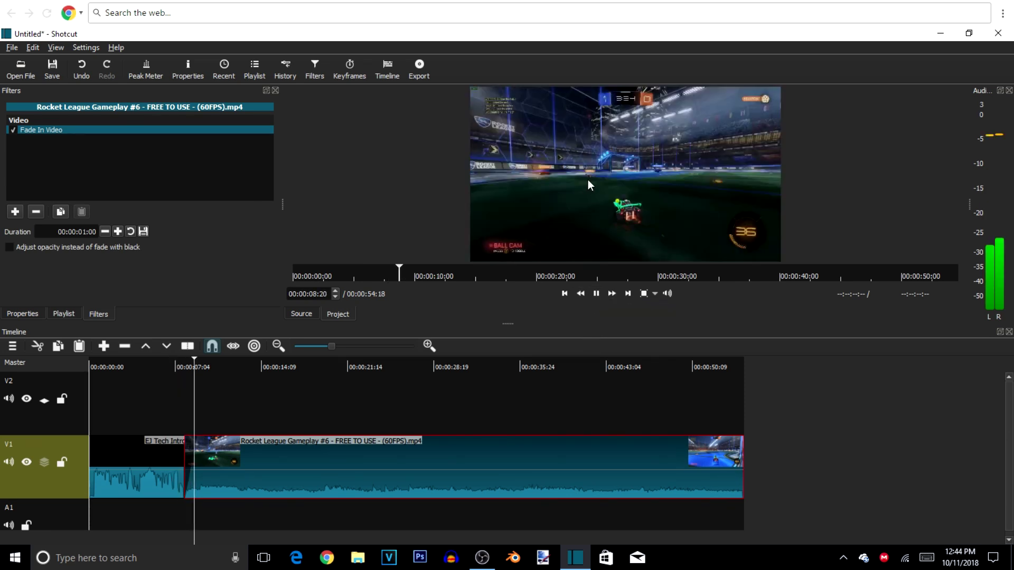
pyautogui.click(596, 294)
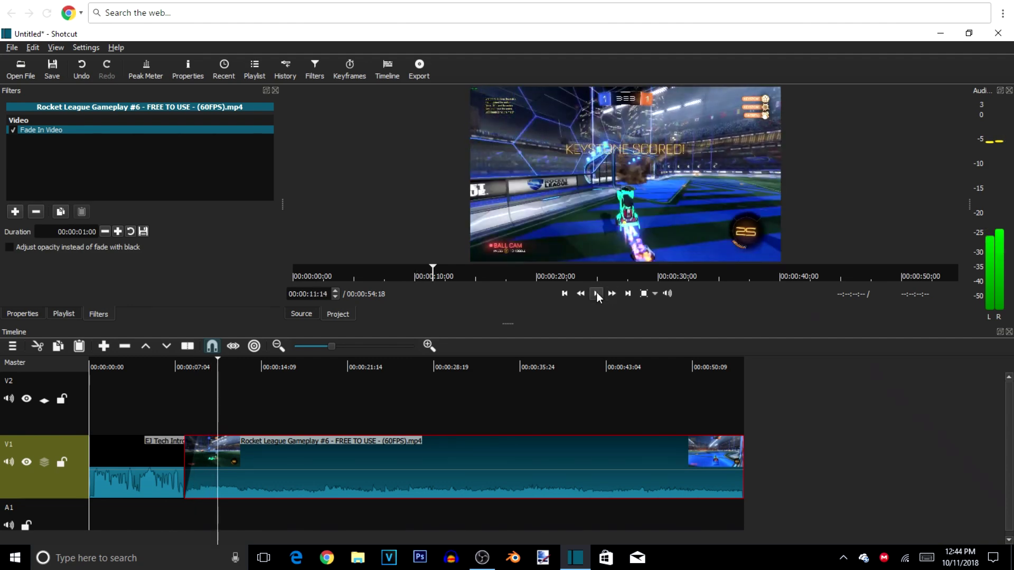
pyautogui.click(227, 364)
pyautogui.moveTo(227, 364); pyautogui.dragTo(172, 374)
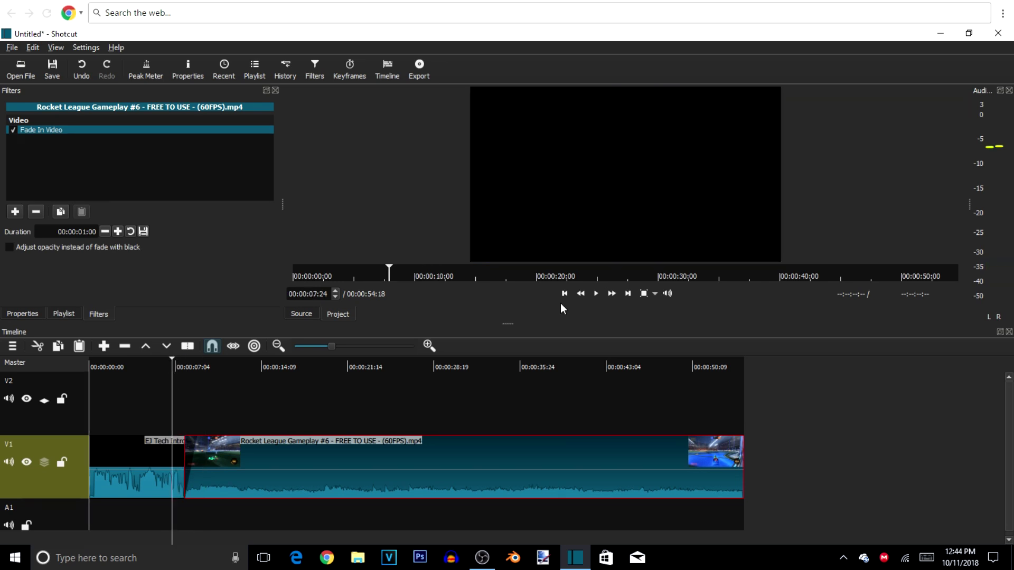
pyautogui.click(596, 294)
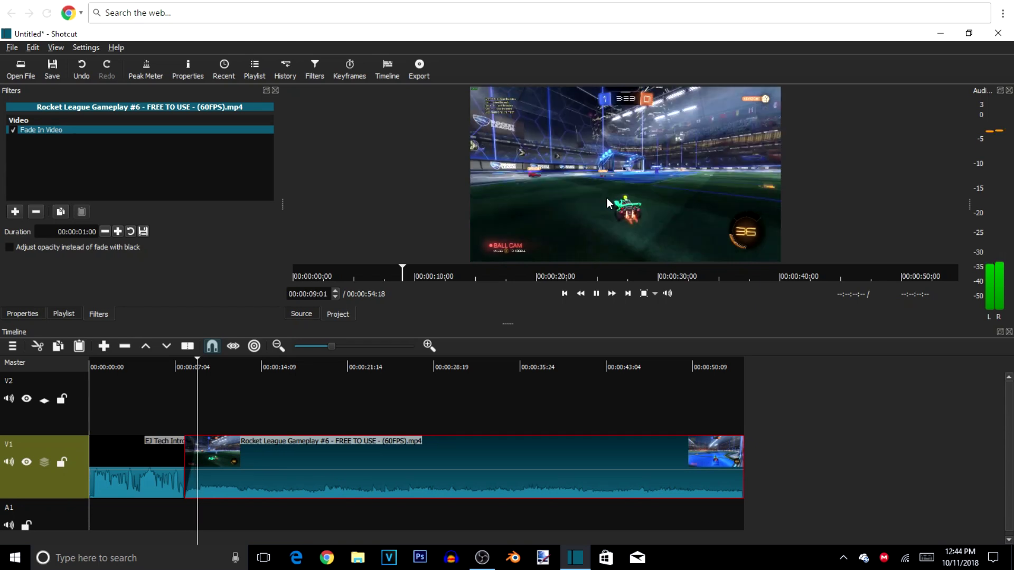
pyautogui.click(595, 294)
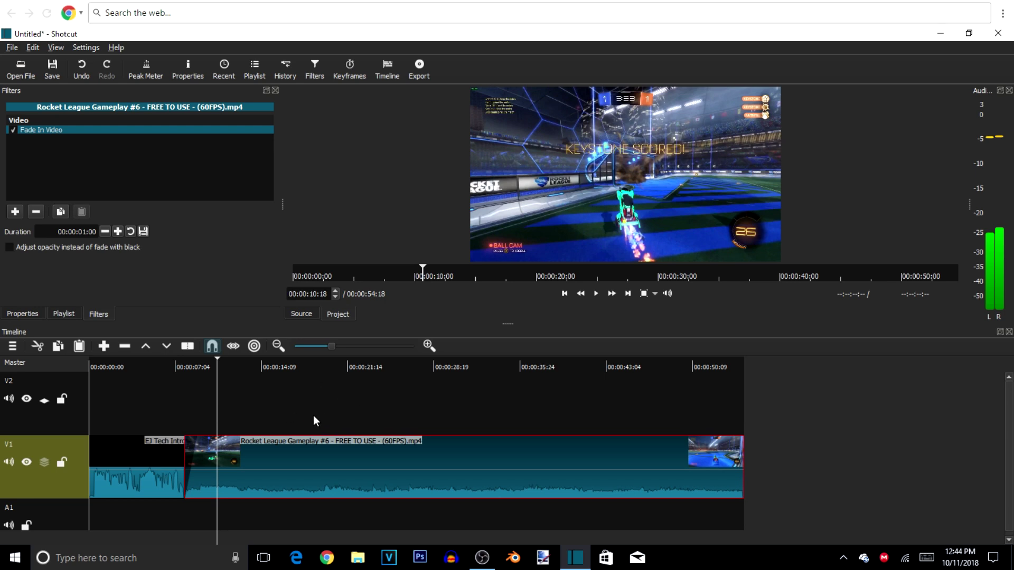
# Place the subscribe template.mp4 clip from the Playlist onto V1 right after the gameplay
pyautogui.click(64, 313)
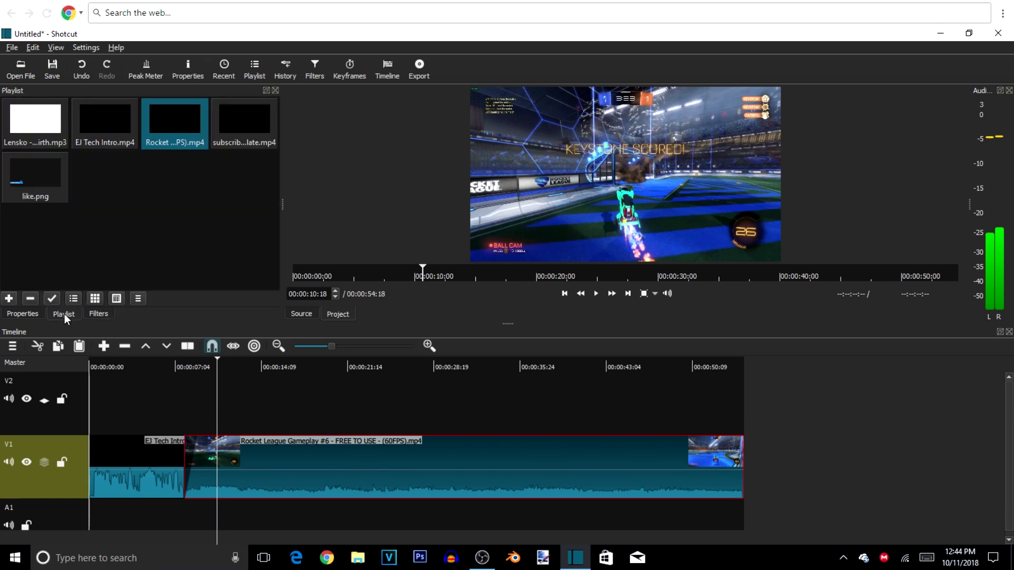
pyautogui.click(233, 135)
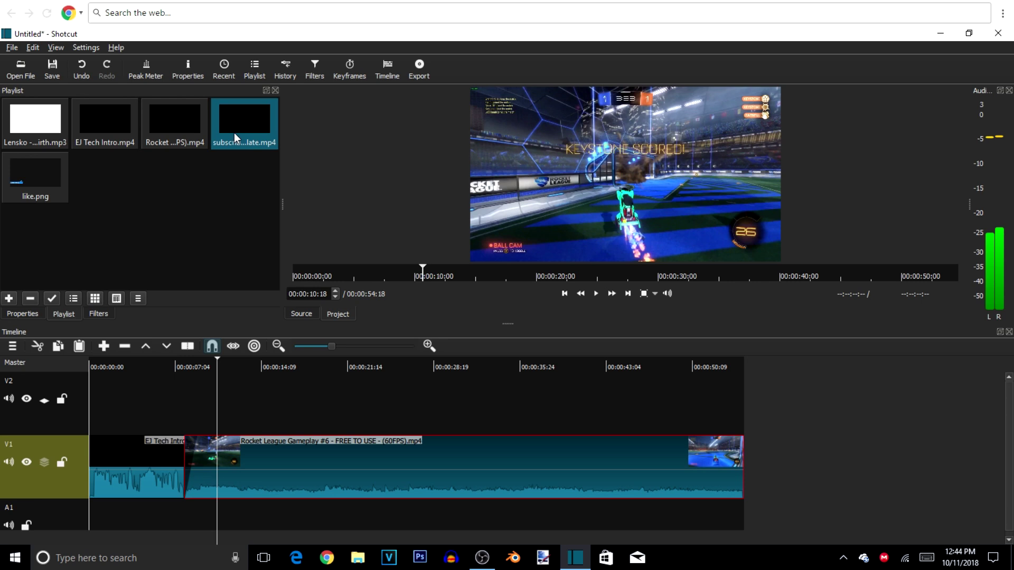
pyautogui.moveTo(708, 413); pyautogui.dragTo(771, 473)
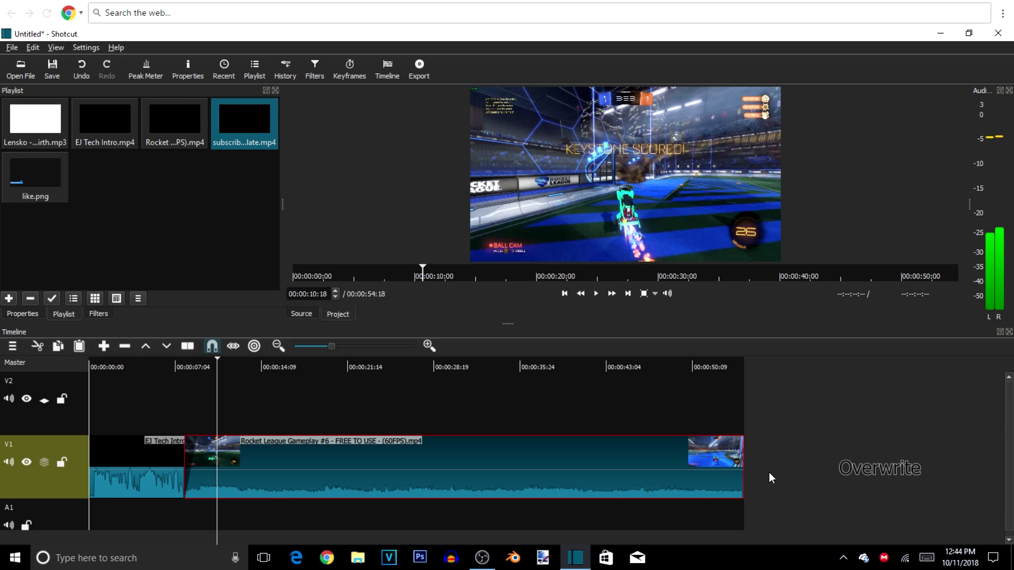
pyautogui.moveTo(756, 470); pyautogui.dragTo(756, 467)
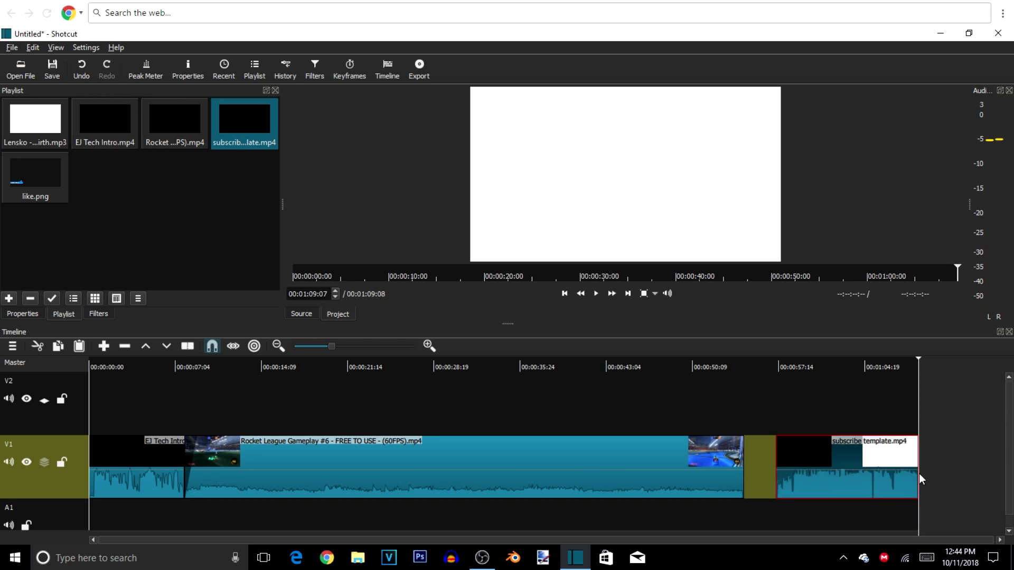
# Slide the subscribe clip left to overlap the gameplay's end, creating a transition
pyautogui.moveTo(865, 473); pyautogui.dragTo(808, 496)
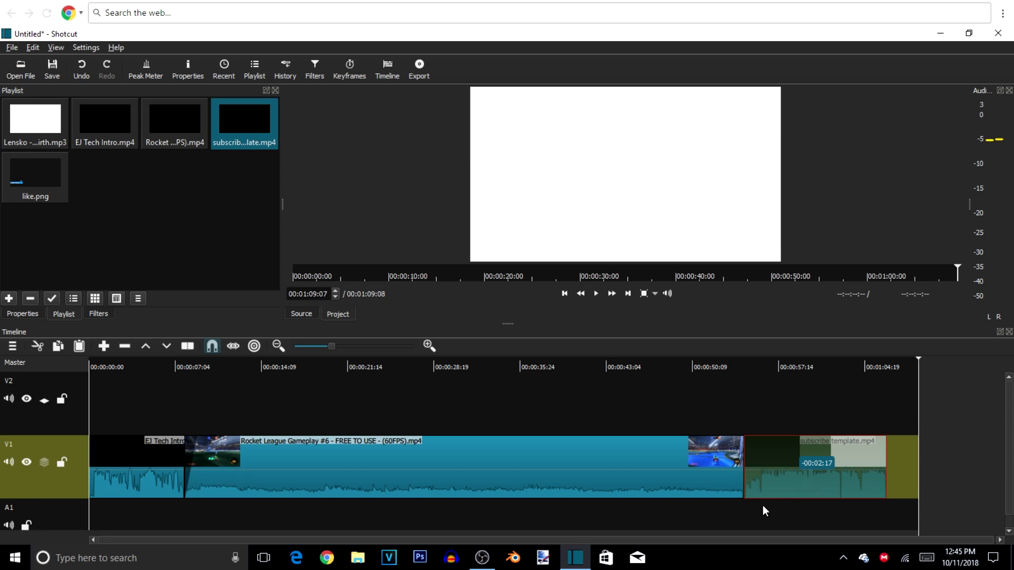
pyautogui.moveTo(762, 505); pyautogui.dragTo(762, 505)
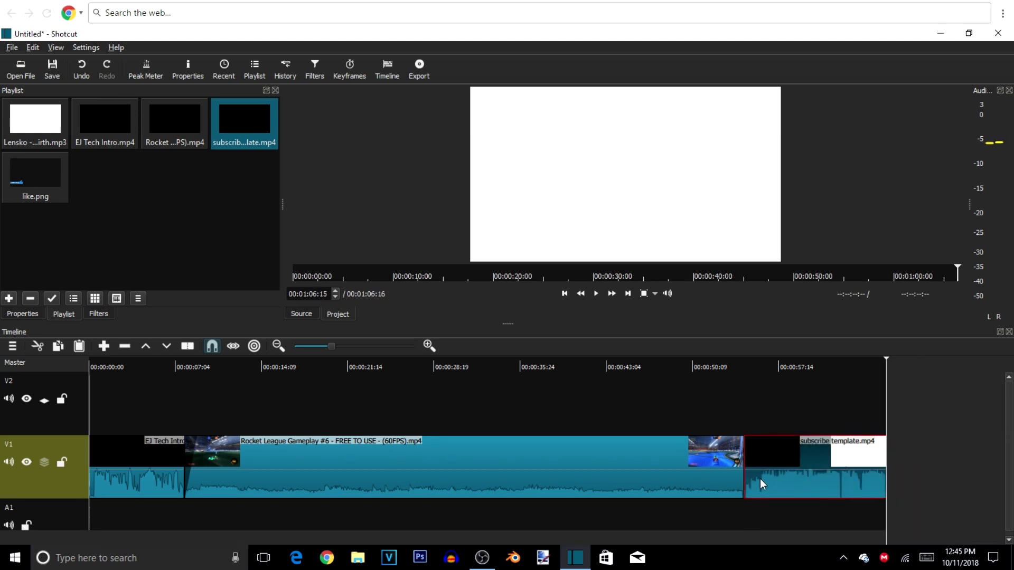
pyautogui.moveTo(792, 472); pyautogui.dragTo(775, 472)
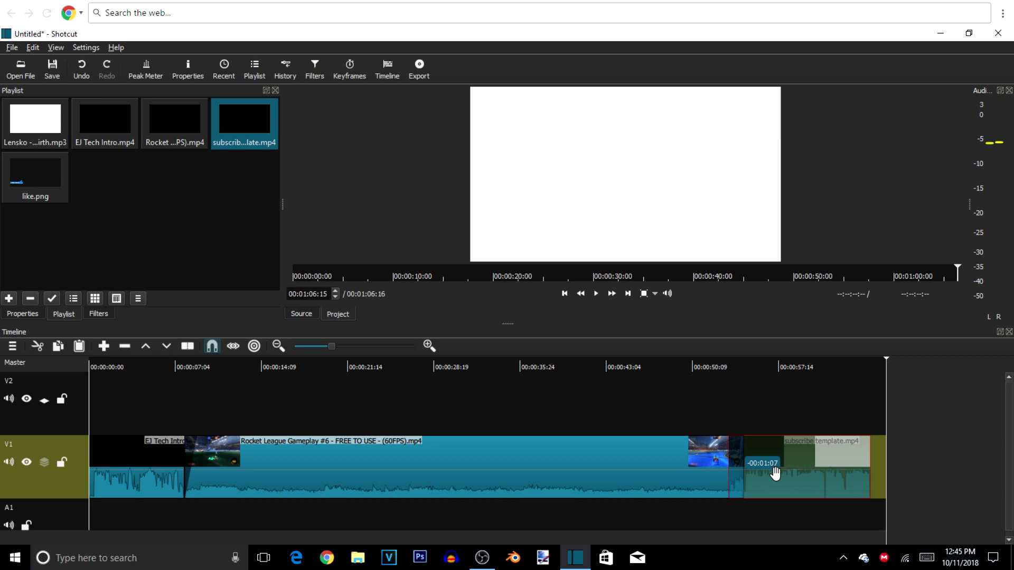
pyautogui.moveTo(774, 473)
pyautogui.mouseDown()
pyautogui.moveTo(741, 464)
pyautogui.moveTo(769, 468)
pyautogui.mouseUp()
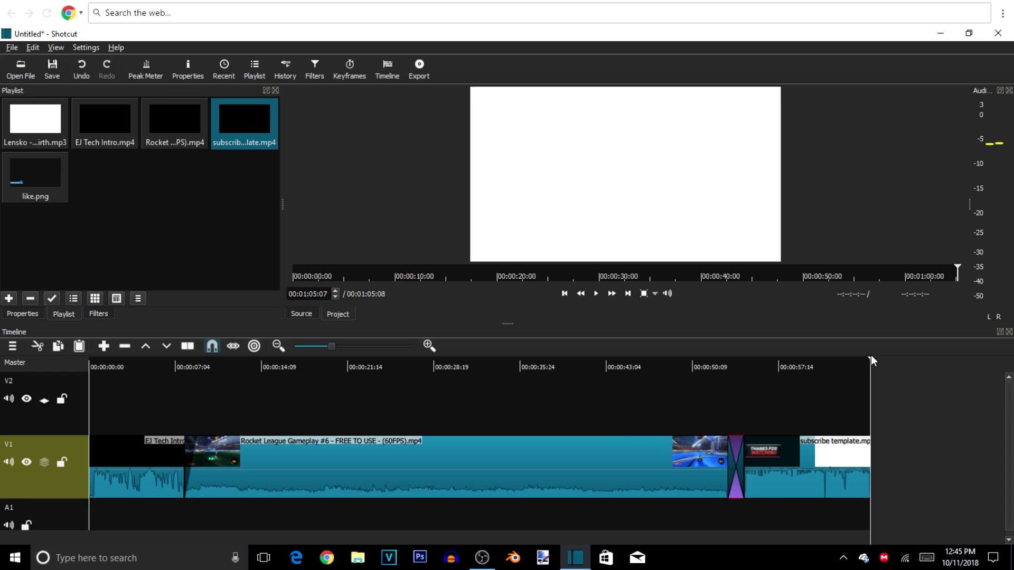
pyautogui.click(852, 361)
pyautogui.moveTo(736, 383); pyautogui.dragTo(708, 384)
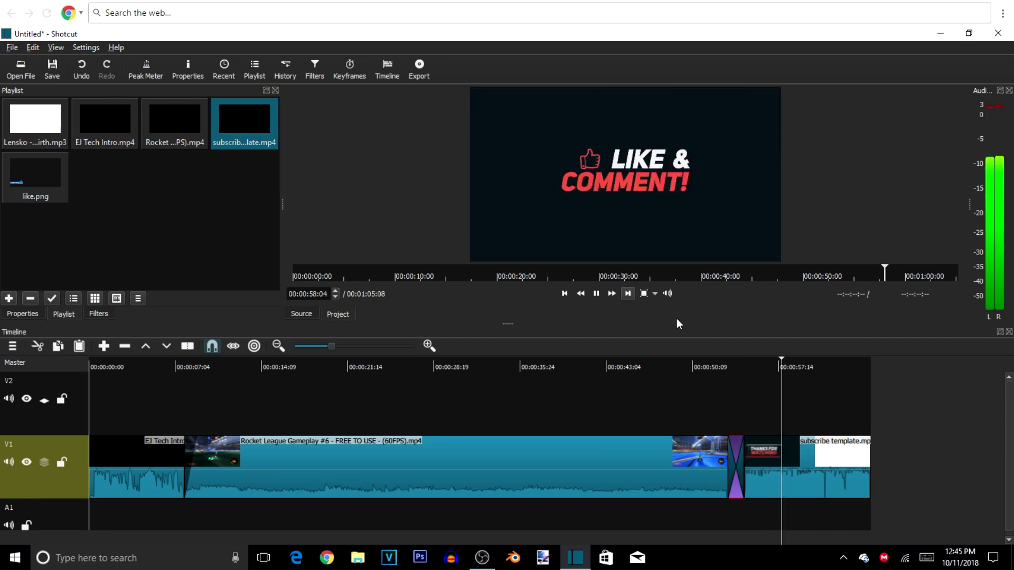
pyautogui.click(597, 293)
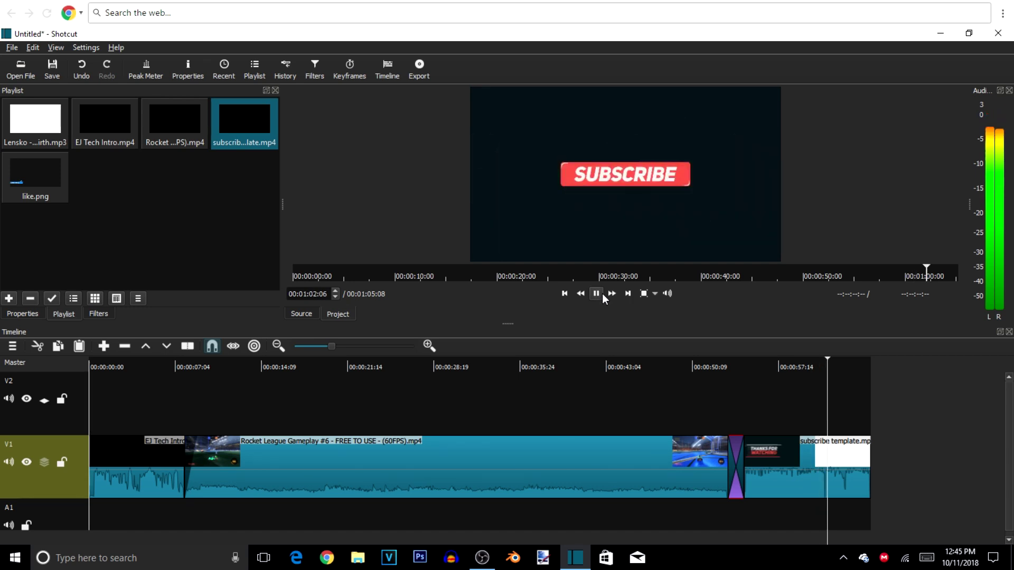
pyautogui.press('space')
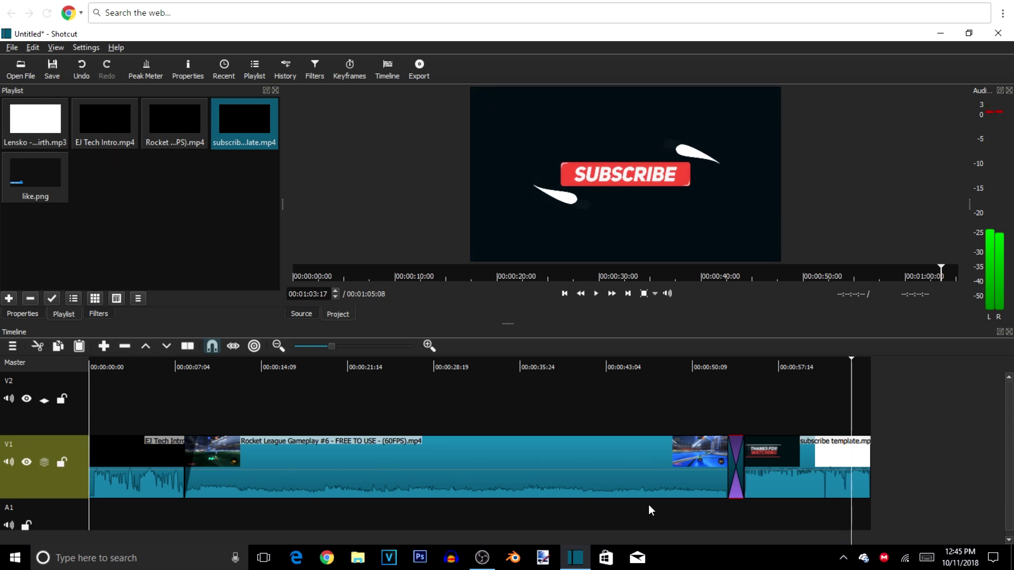
pyautogui.press('Right')
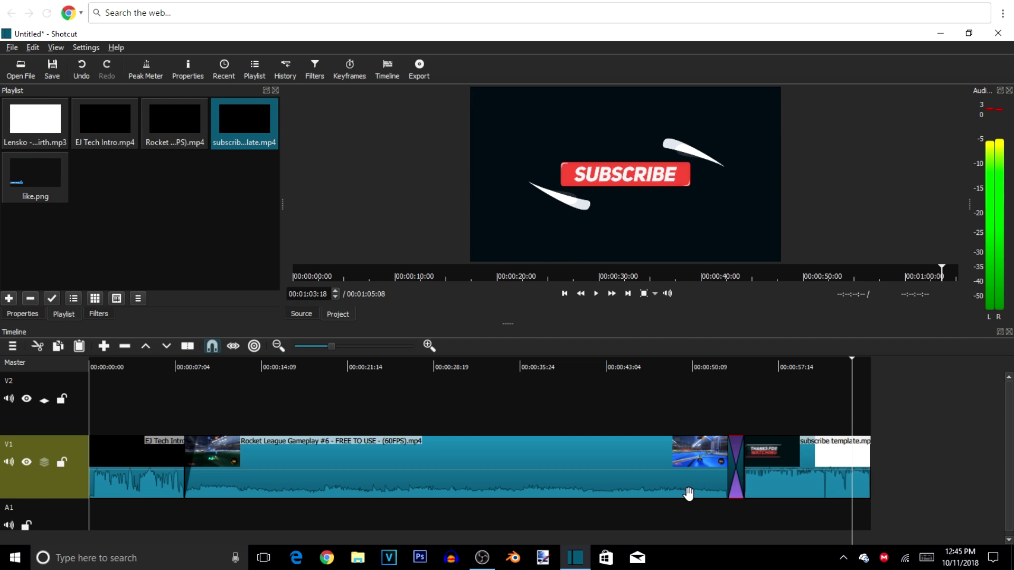
pyautogui.click(30, 183)
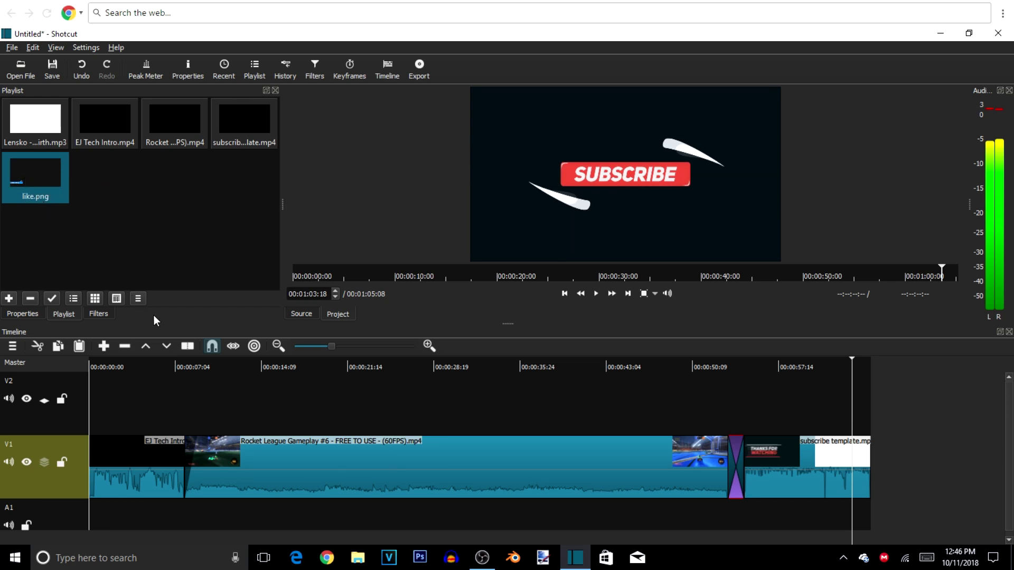
# Put like.png on V2 near the 20-second mark and narrow the gameplay-to-subscribe crossfade
pyautogui.moveTo(230, 375); pyautogui.dragTo(313, 406)
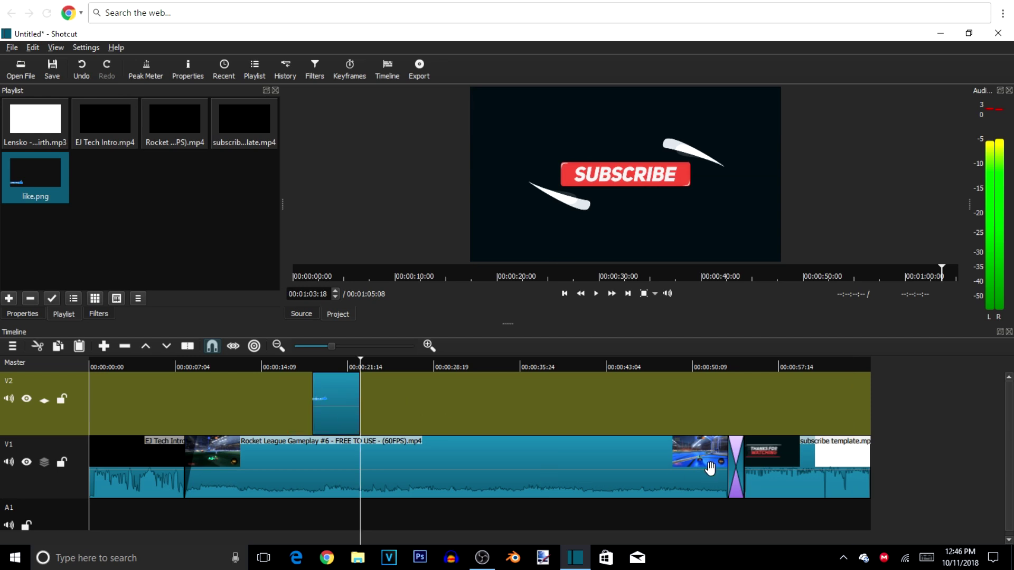
pyautogui.click(727, 469)
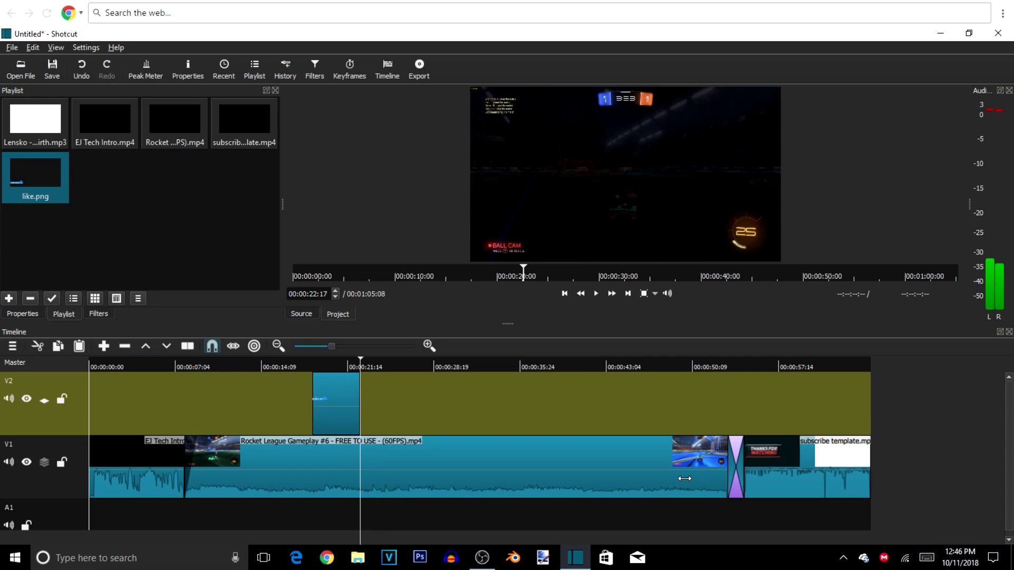
pyautogui.moveTo(684, 478); pyautogui.dragTo(766, 486)
pyautogui.moveTo(824, 469); pyautogui.dragTo(837, 468)
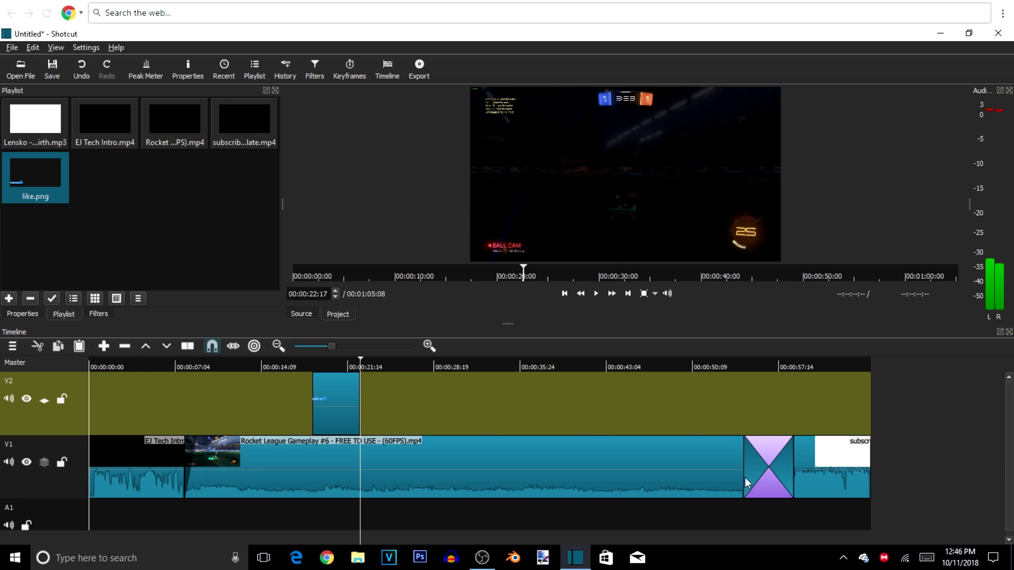
pyautogui.click(797, 464)
pyautogui.moveTo(795, 467); pyautogui.dragTo(750, 471)
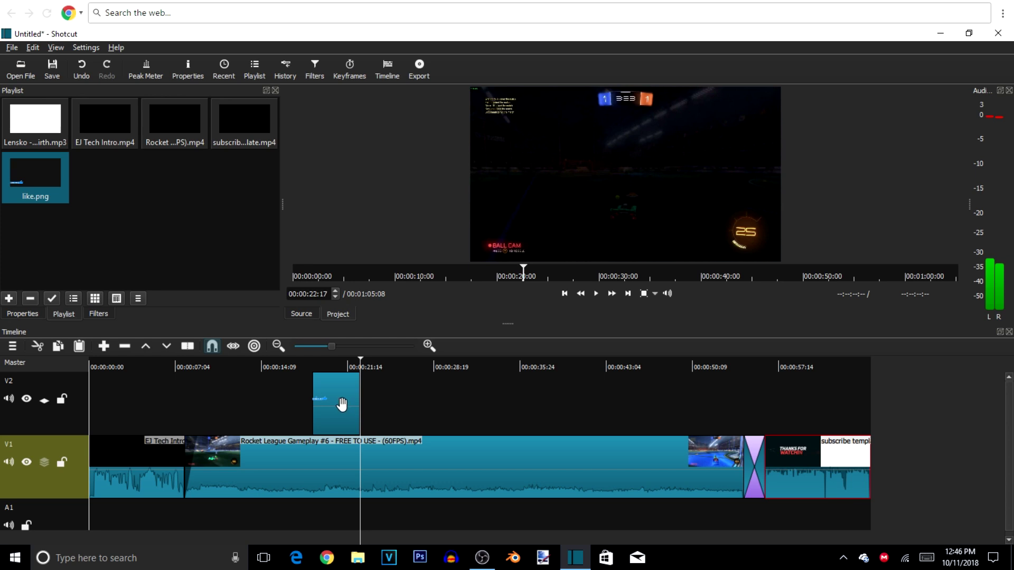
# Set compositing on the like.png overlay track so the gameplay shows underneath
pyautogui.click(342, 404)
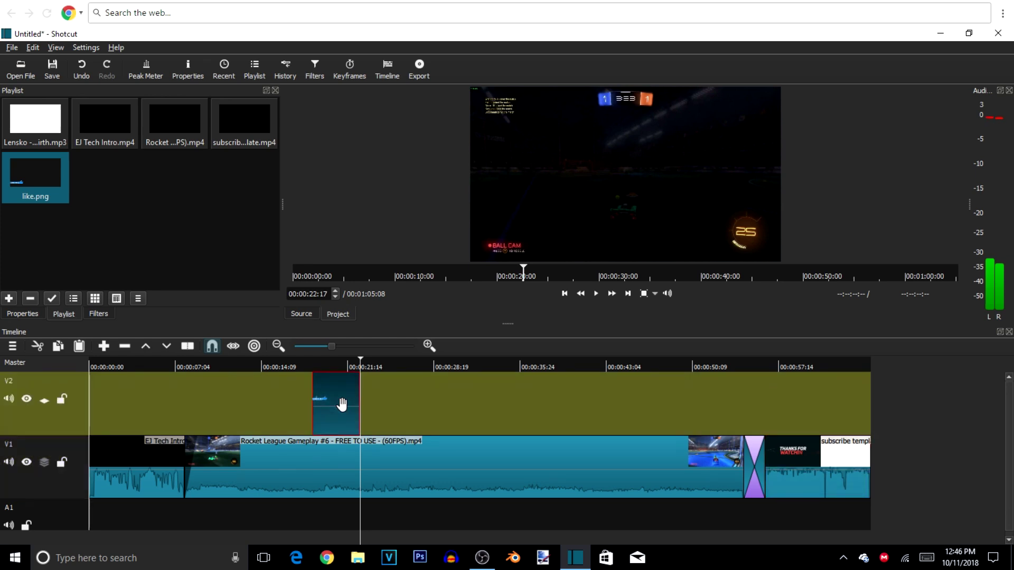
pyautogui.click(45, 399)
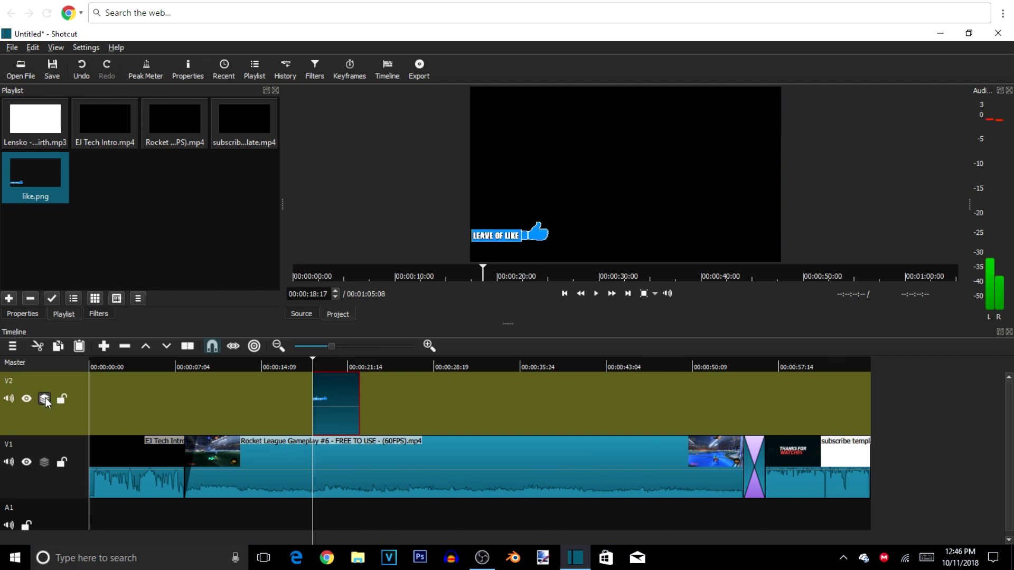
pyautogui.click(45, 400)
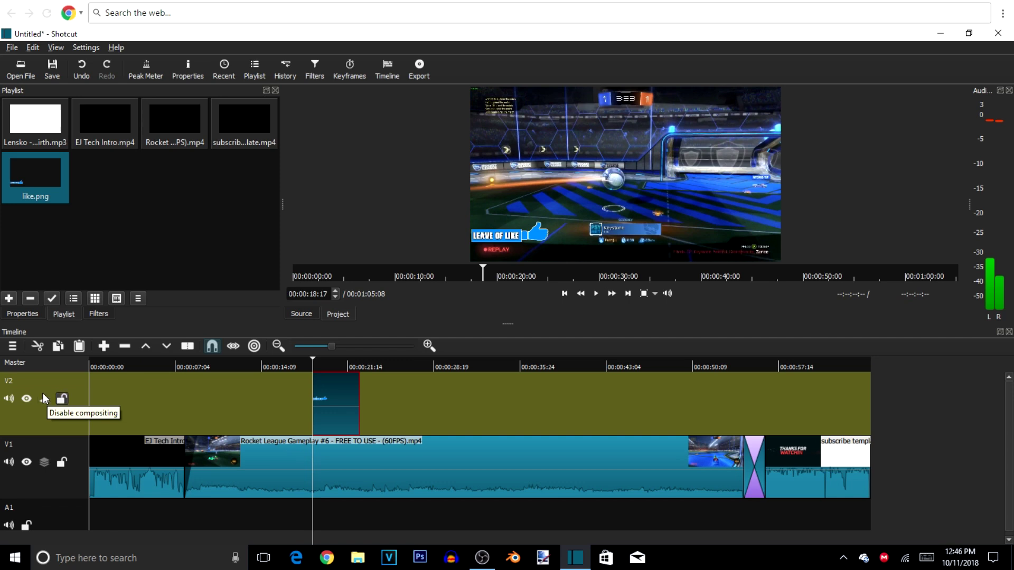
pyautogui.click(45, 396)
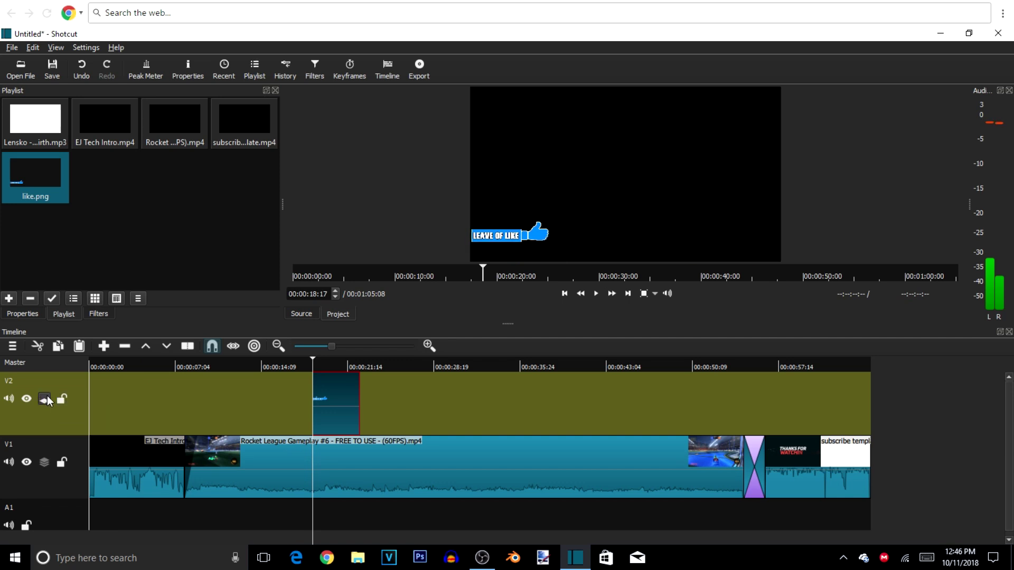
pyautogui.click(47, 400)
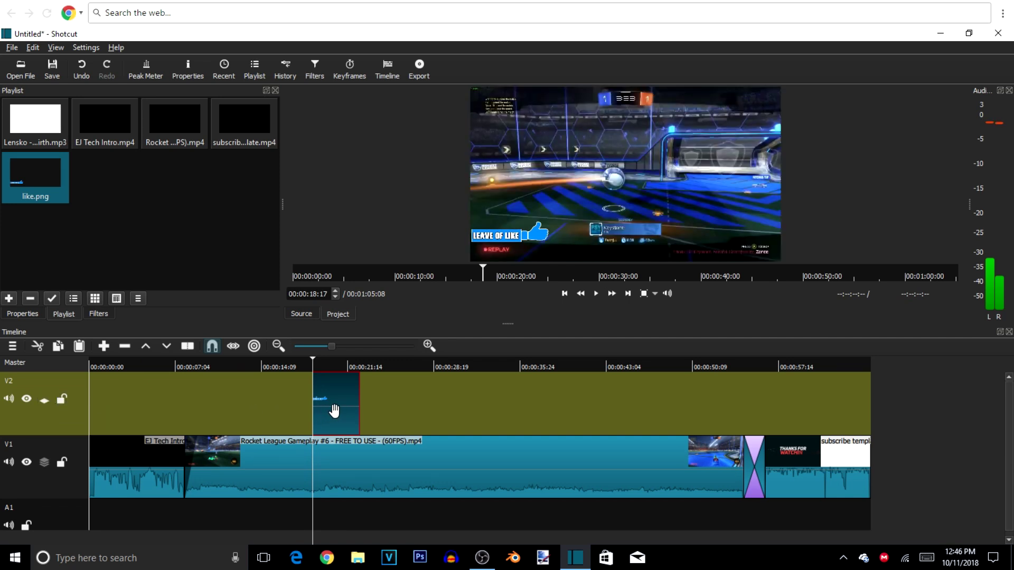
# Trim both ends of the like.png clip to about 3 seconds and show its filters
pyautogui.moveTo(359, 407); pyautogui.dragTo(332, 416)
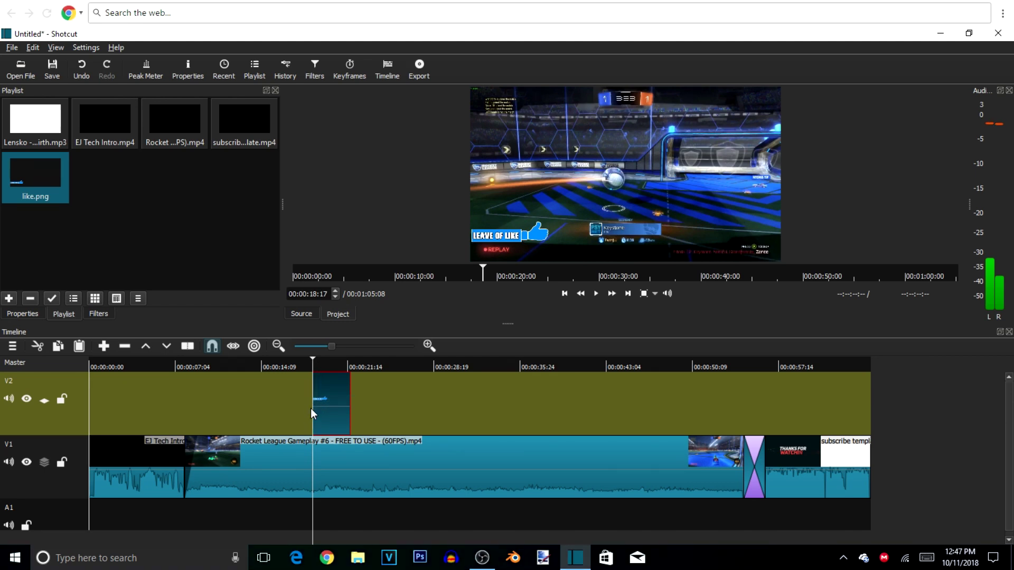
pyautogui.moveTo(312, 360); pyautogui.dragTo(305, 360)
pyautogui.moveTo(312, 408)
pyautogui.mouseDown()
pyautogui.moveTo(326, 409)
pyautogui.moveTo(305, 407)
pyautogui.mouseUp()
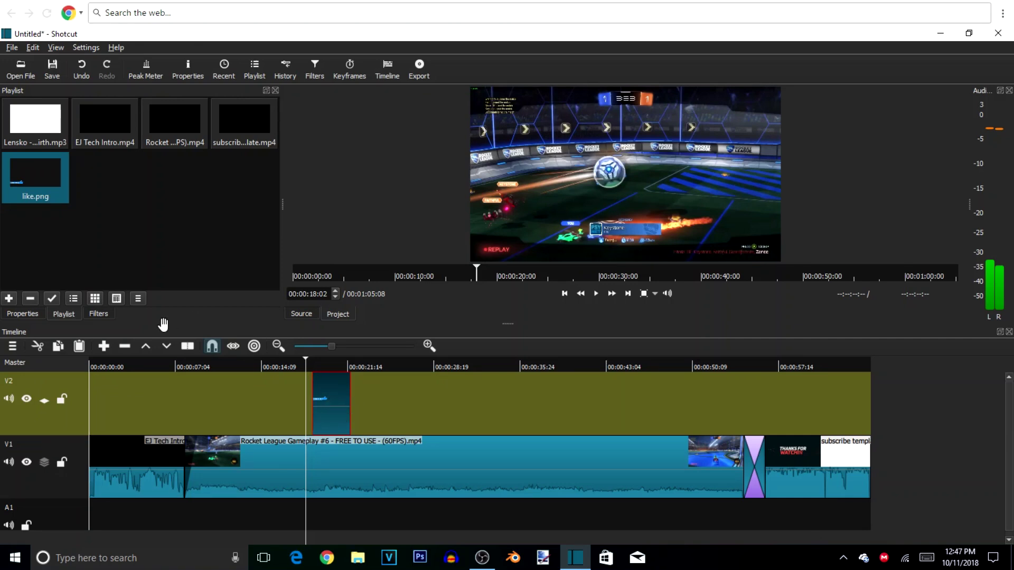
pyautogui.click(99, 314)
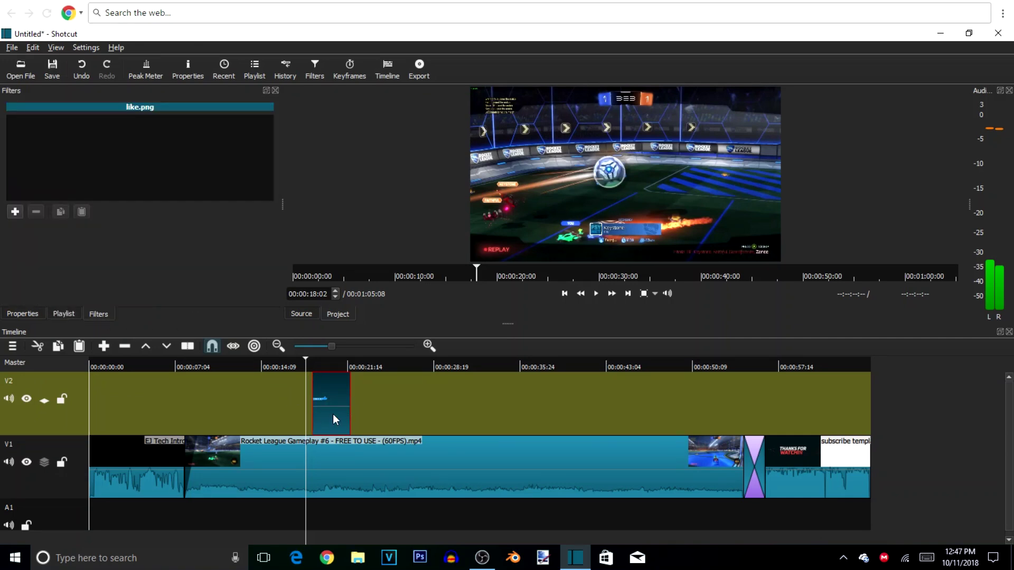
# Add Fade In Video and Fade Out Video filters to the like.png overlay
pyautogui.click(15, 212)
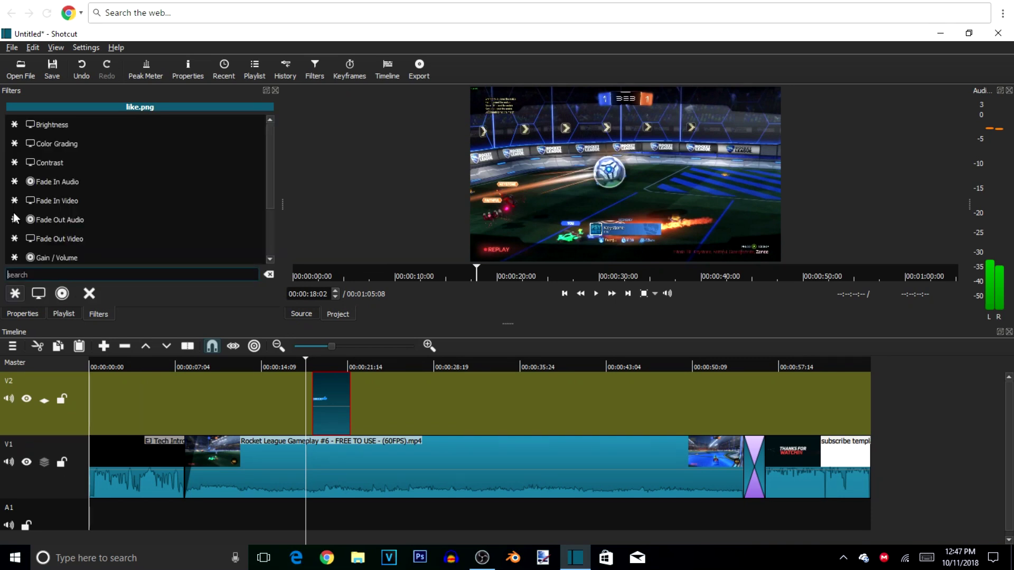
pyautogui.click(69, 202)
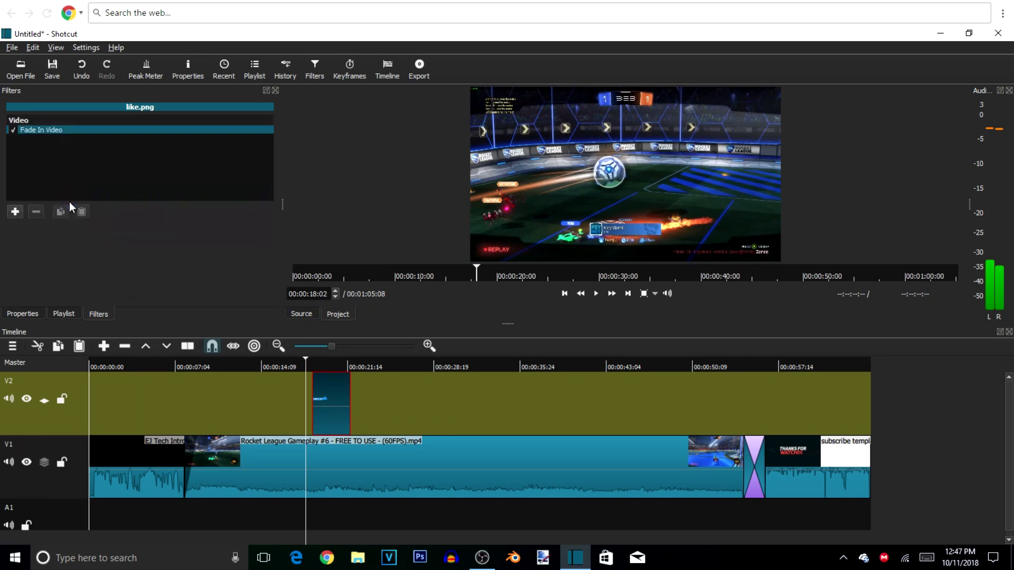
pyautogui.click(15, 213)
pyautogui.scroll(-2, 68, 234)
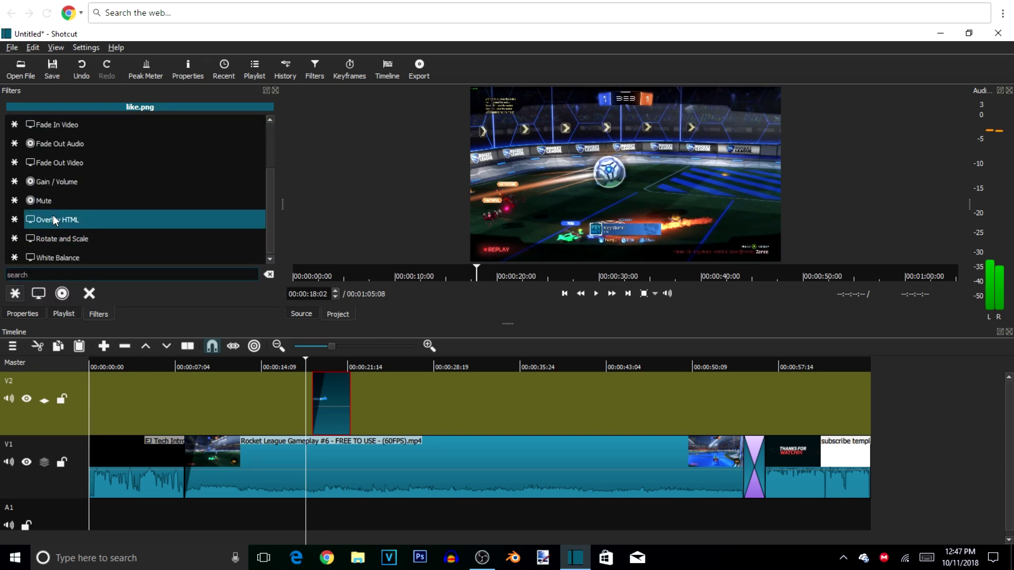
pyautogui.click(61, 163)
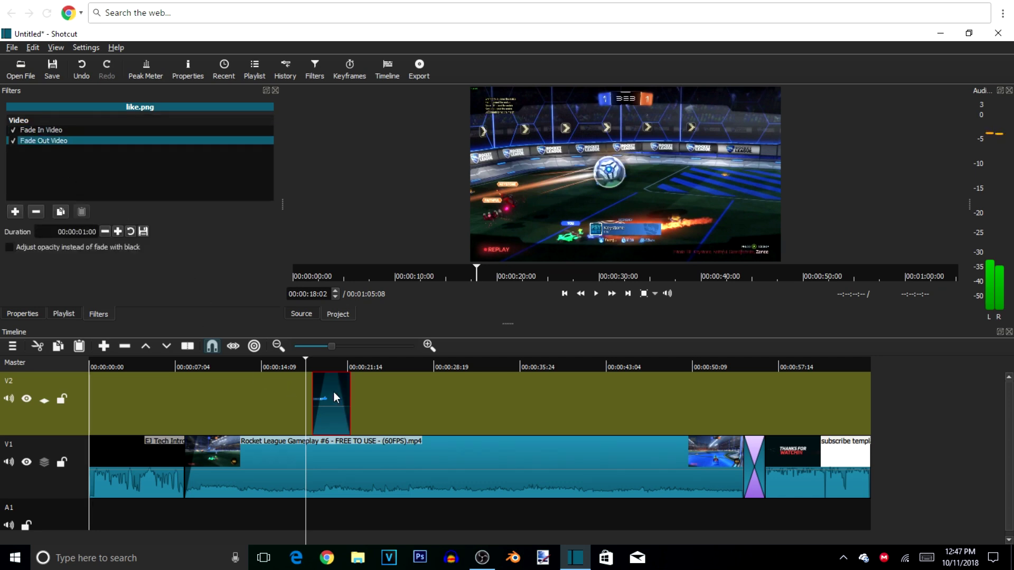
# Preview the overlay fades, enlarge the timeline panel, and return to the media playlist
pyautogui.click(597, 295)
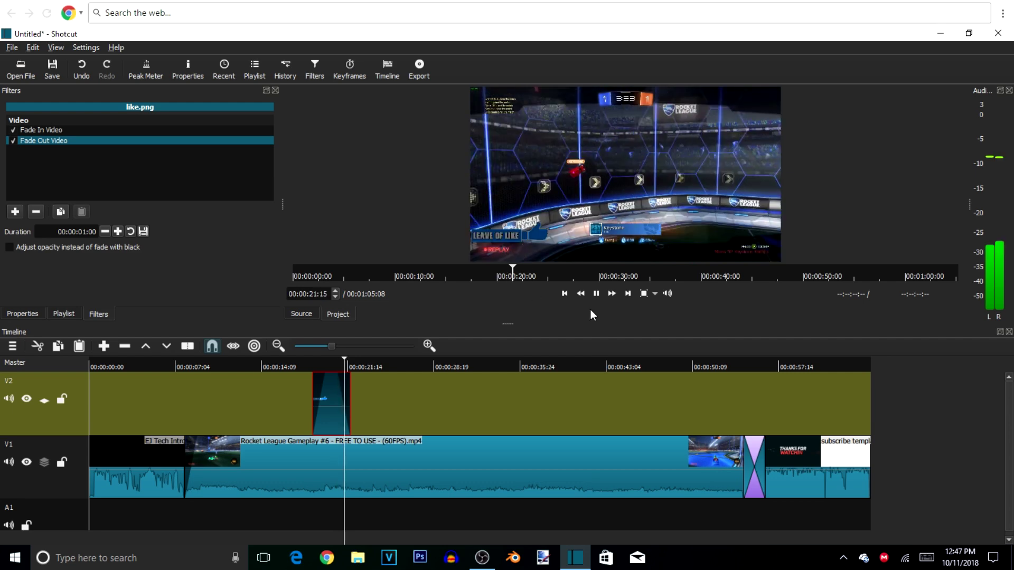
pyautogui.click(595, 293)
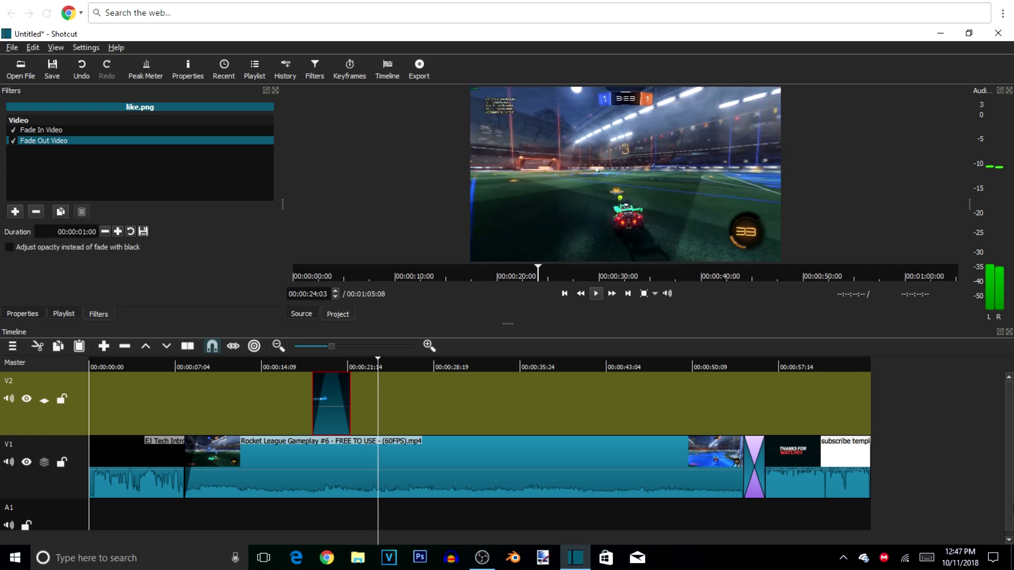
pyautogui.scroll(-1, 1008, 504)
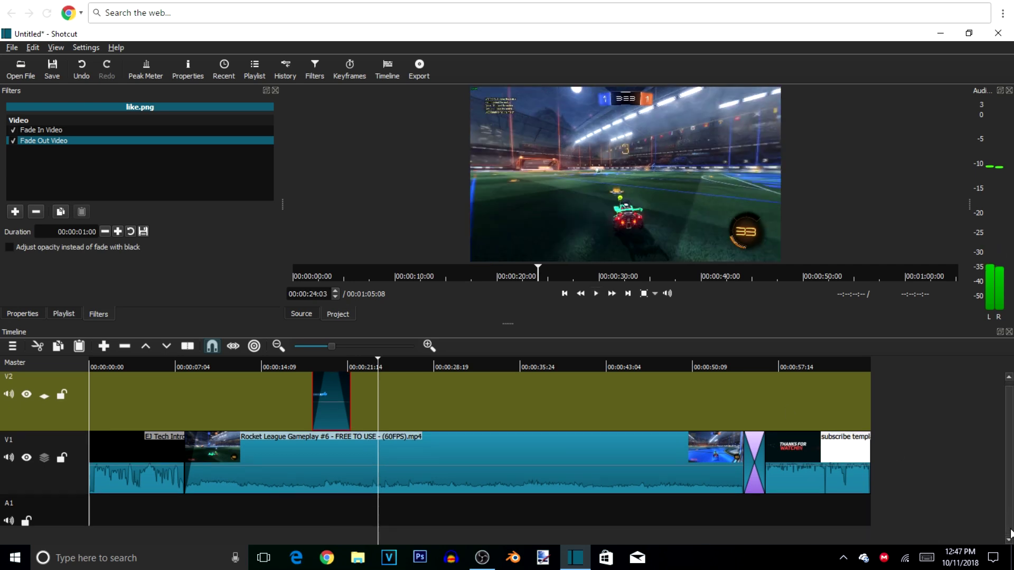
pyautogui.moveTo(514, 320); pyautogui.dragTo(518, 270)
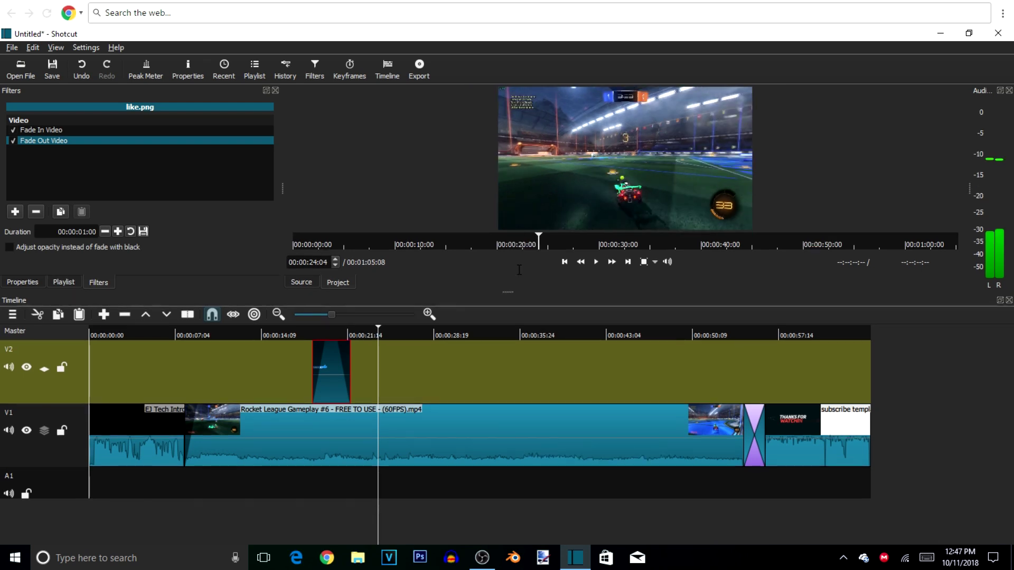
pyautogui.click(75, 284)
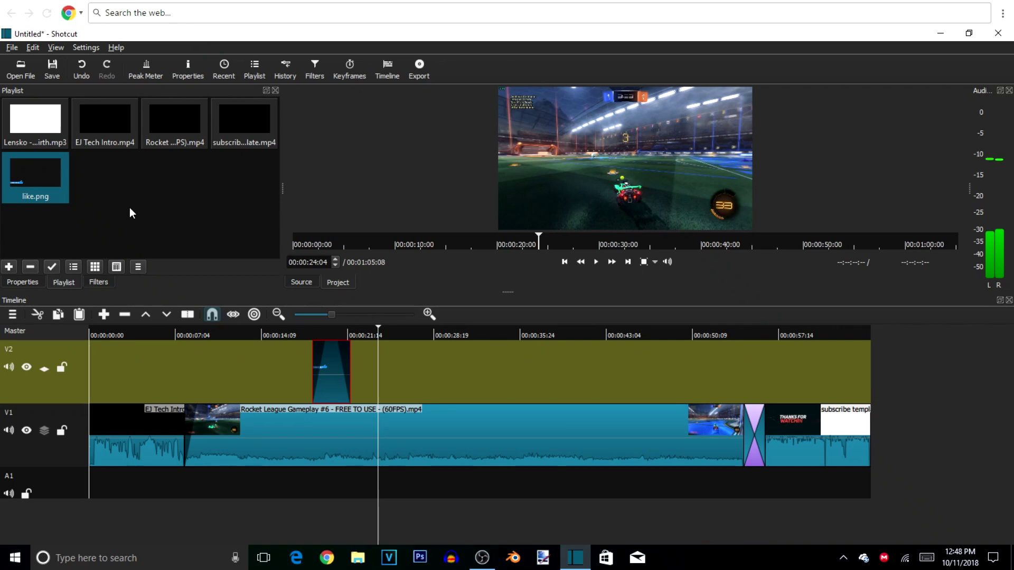
# Drop Lensko - Rebirth.mp3 from the Playlist onto audio track A1
pyautogui.click(44, 130)
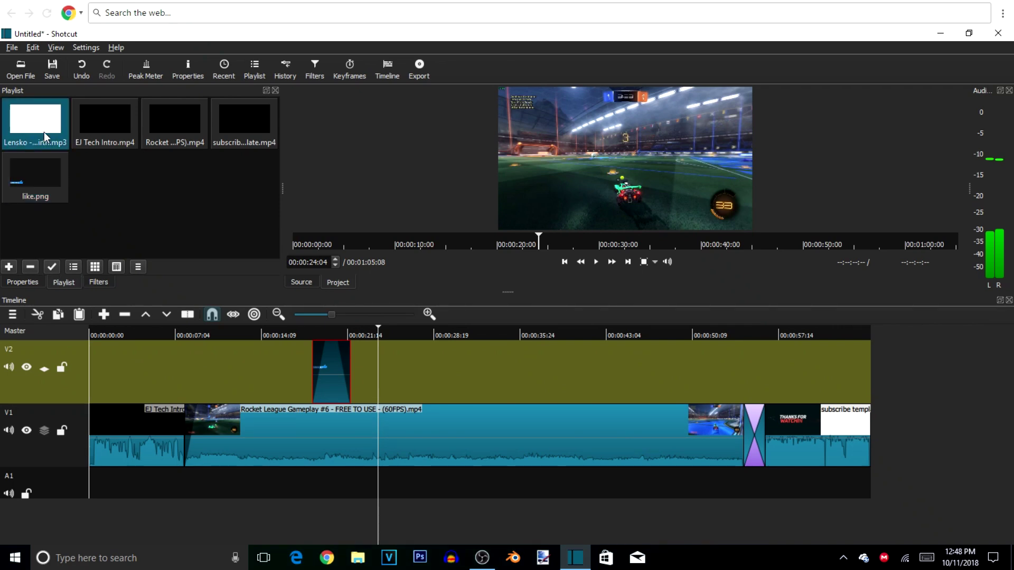
pyautogui.moveTo(152, 333); pyautogui.dragTo(213, 491)
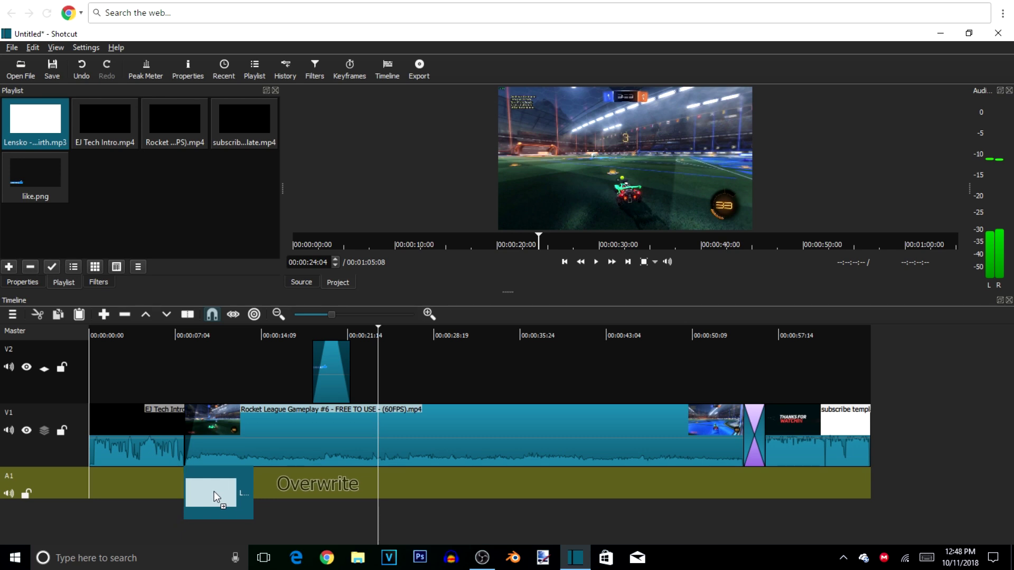
pyautogui.moveTo(214, 490); pyautogui.dragTo(240, 481)
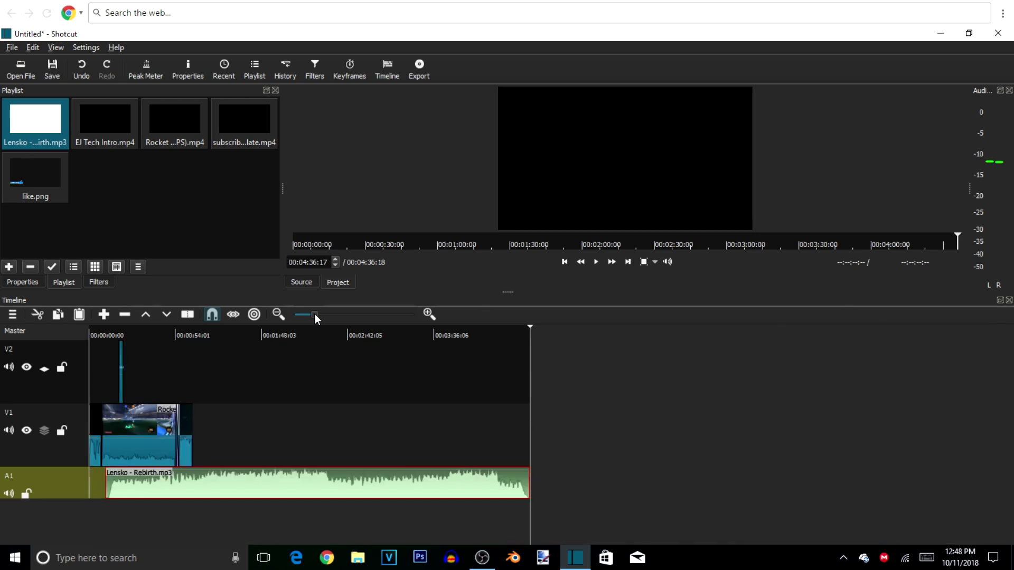
# Trim and slide the music so it spans the gameplay and ends with the closing transition
pyautogui.moveTo(527, 480); pyautogui.dragTo(140, 479)
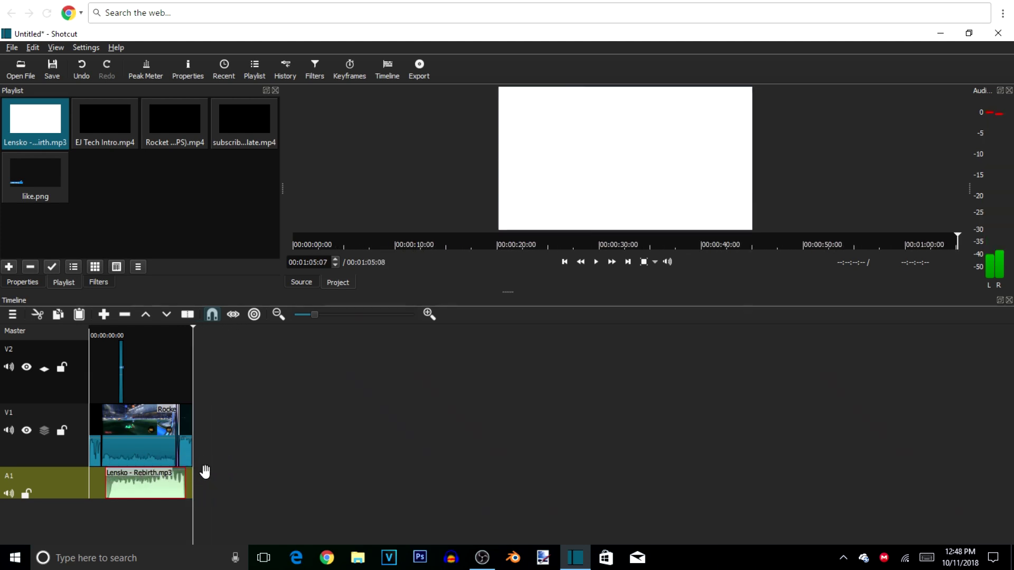
pyautogui.click(328, 315)
pyautogui.moveTo(600, 489); pyautogui.dragTo(547, 475)
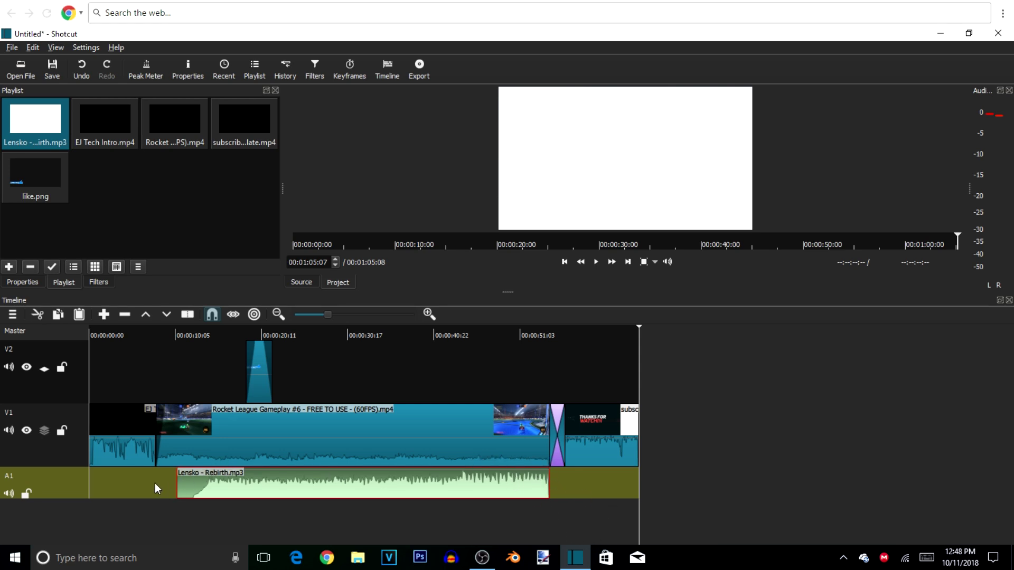
pyautogui.moveTo(186, 477)
pyautogui.mouseDown()
pyautogui.moveTo(204, 476)
pyautogui.moveTo(186, 478)
pyautogui.mouseUp()
pyautogui.moveTo(267, 483); pyautogui.dragTo(249, 486)
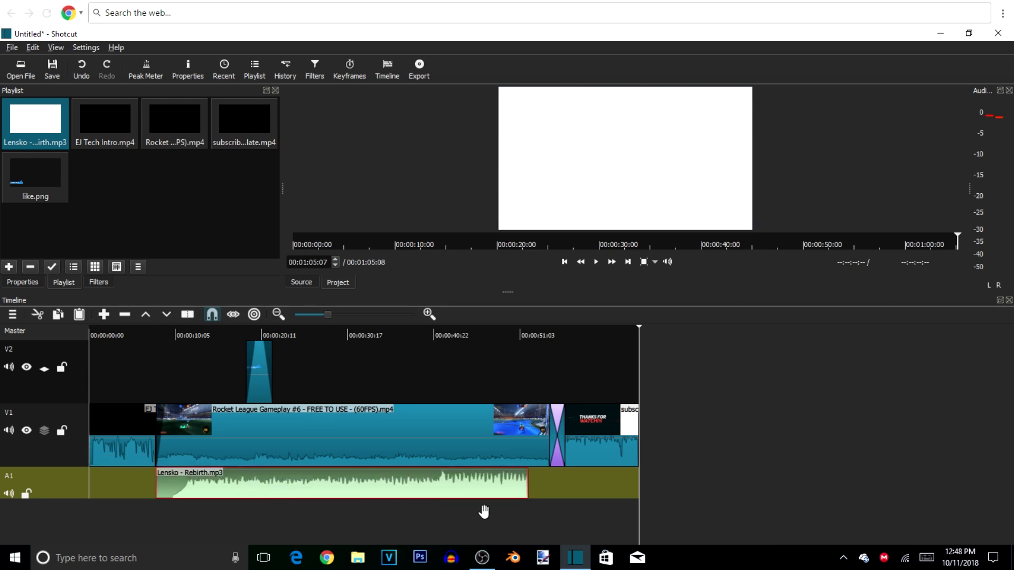
pyautogui.moveTo(539, 496); pyautogui.dragTo(553, 493)
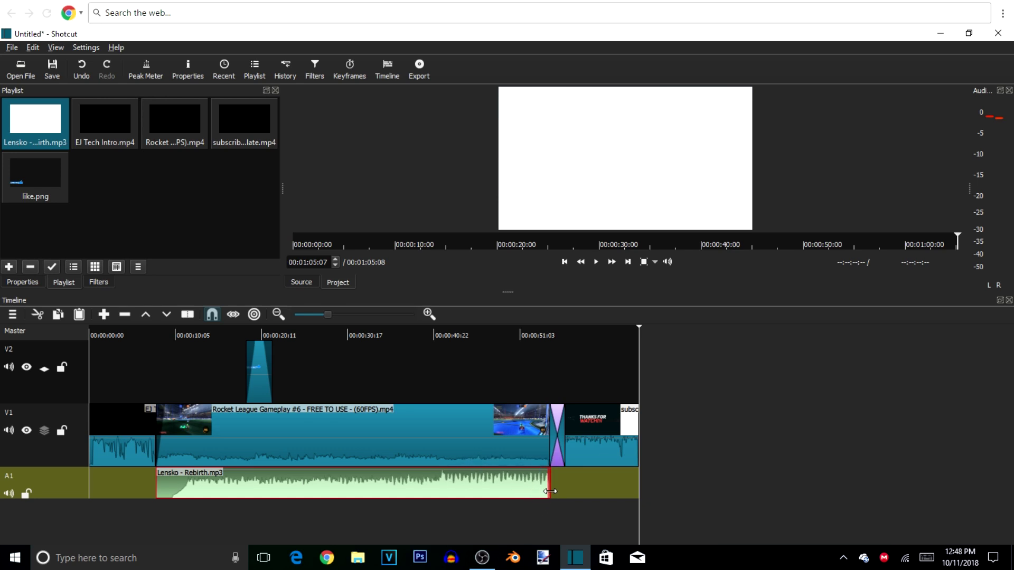
pyautogui.moveTo(542, 490); pyautogui.dragTo(541, 491)
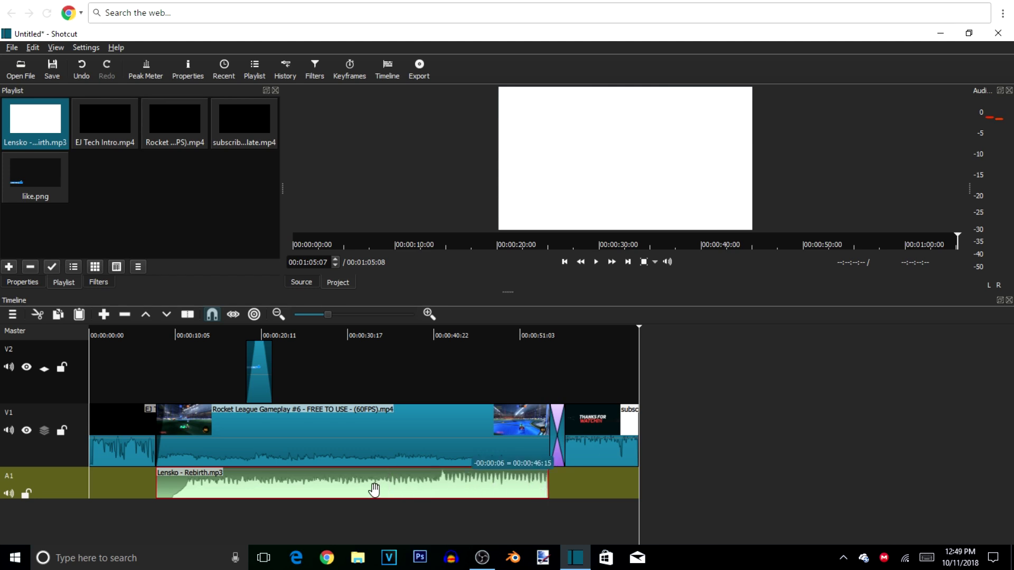
# Add Fade In Audio and Fade Out Audio filters to the Lensko music clip
pyautogui.click(99, 283)
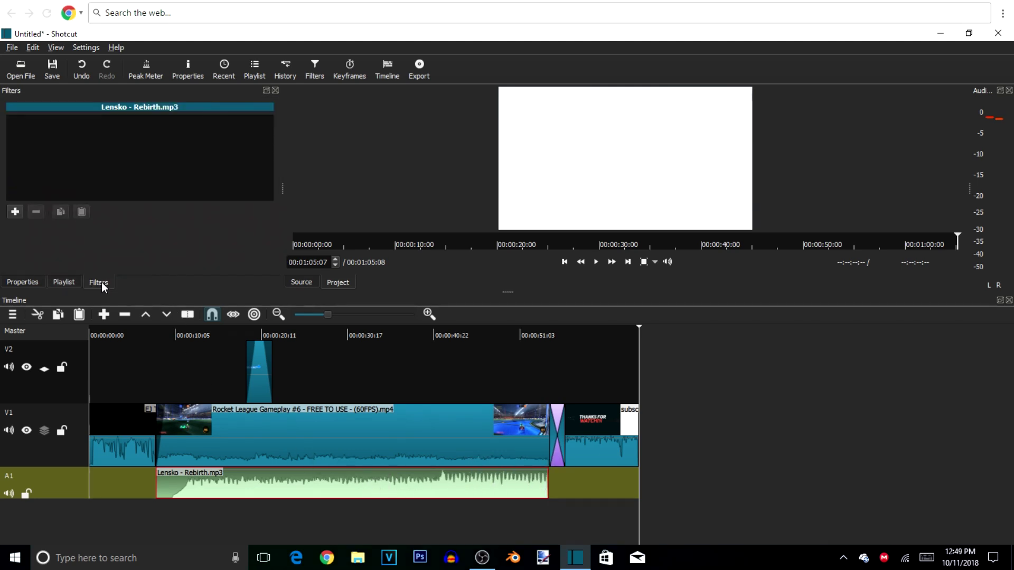
pyautogui.click(15, 211)
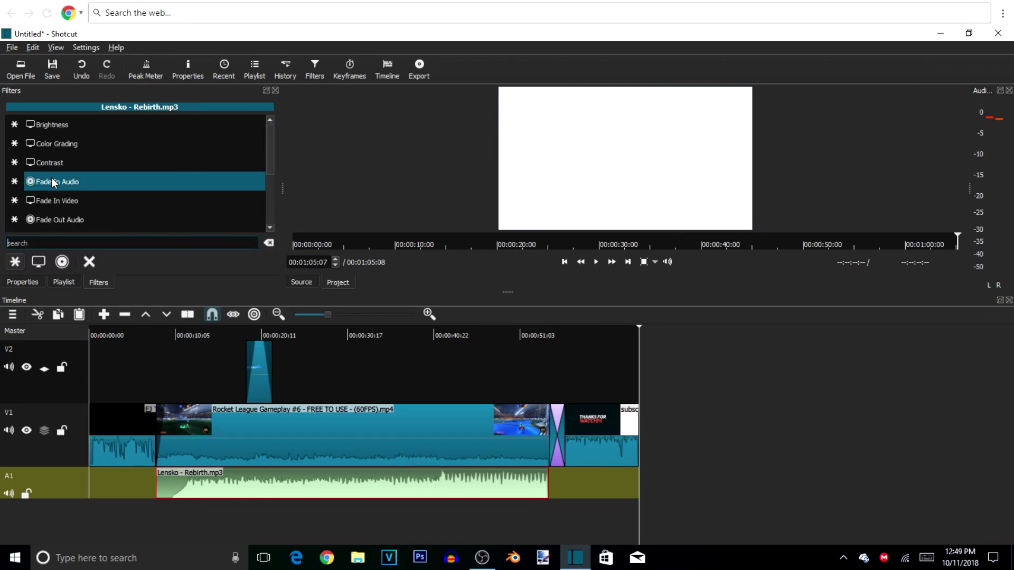
pyautogui.click(53, 182)
pyautogui.click(13, 213)
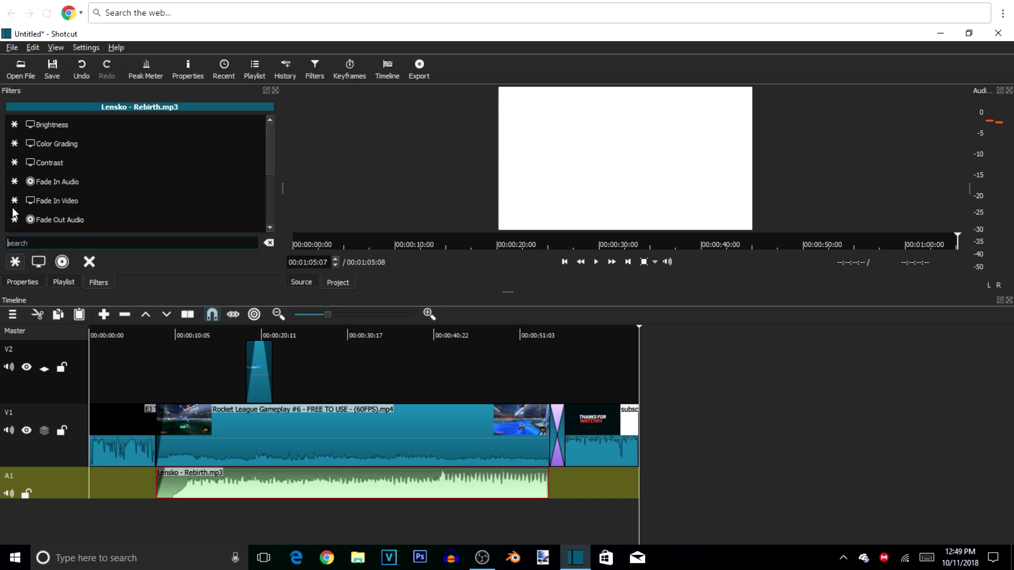
pyautogui.click(48, 220)
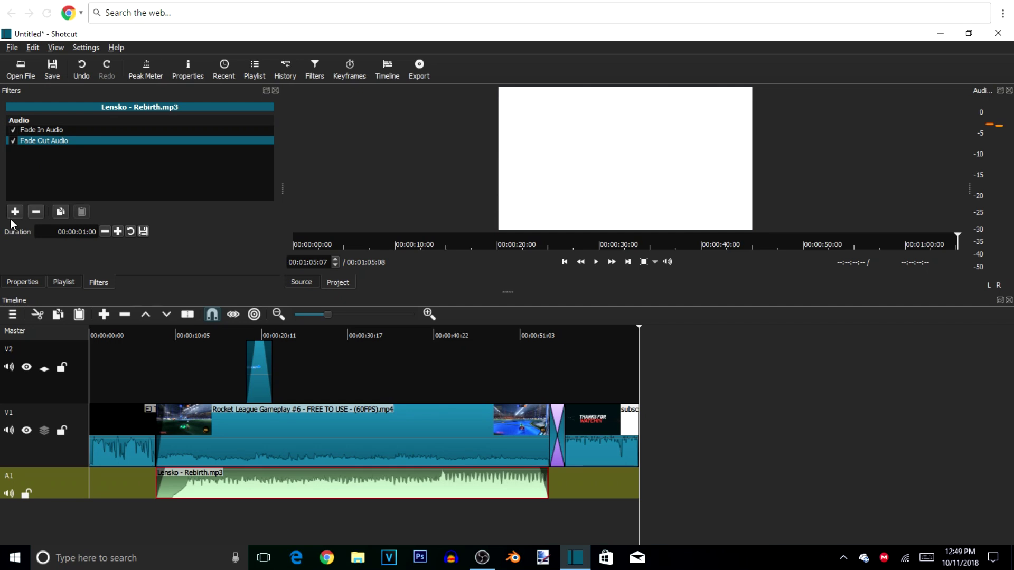
# Add a Gain / Volume filter at -13.9 dB to the music, then show the playlist
pyautogui.click(15, 212)
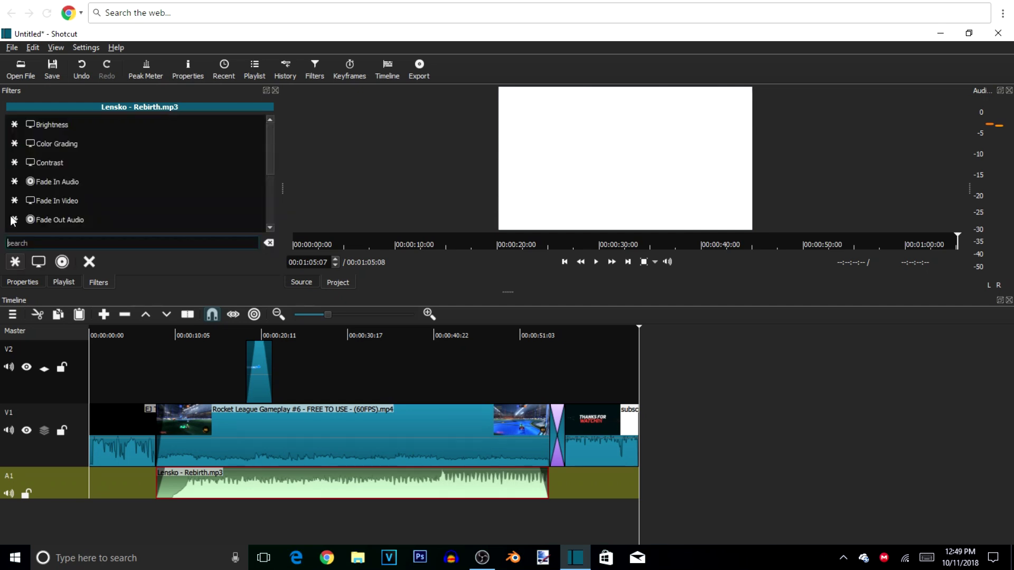
pyautogui.click(62, 263)
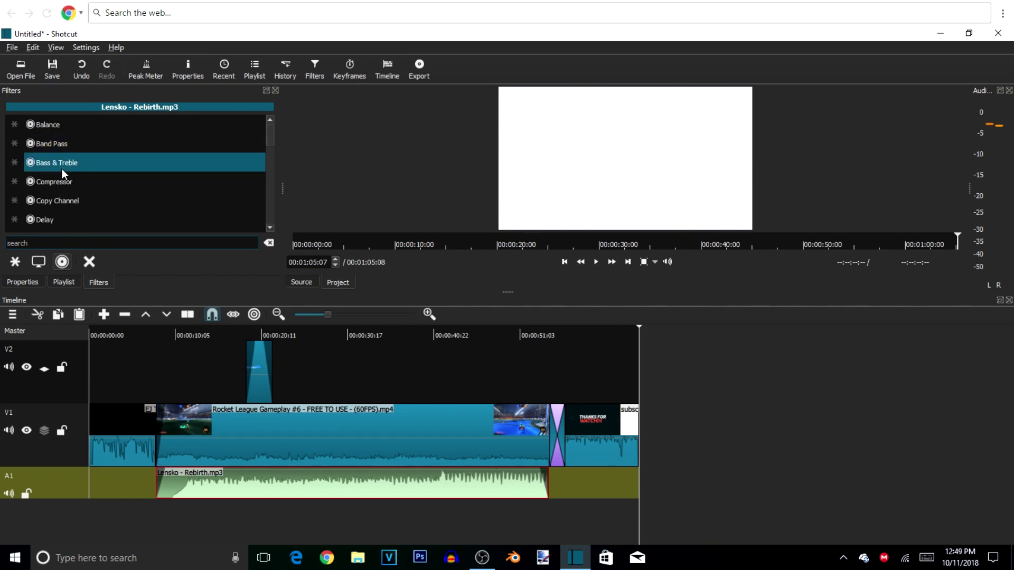
pyautogui.scroll(-1, 56, 195)
pyautogui.scroll(-2, 56, 202)
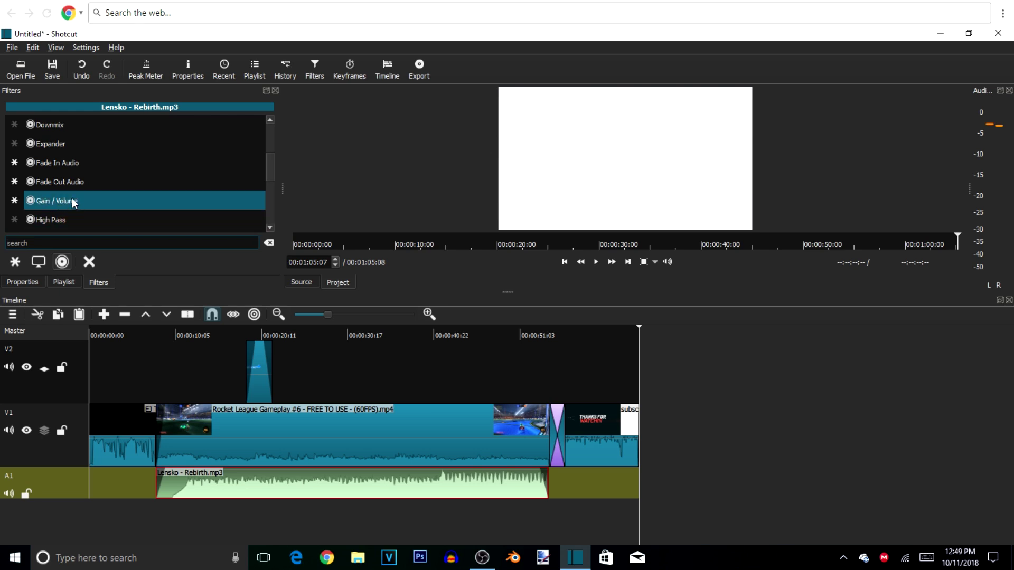
pyautogui.click(72, 198)
pyautogui.moveTo(133, 229); pyautogui.dragTo(97, 229)
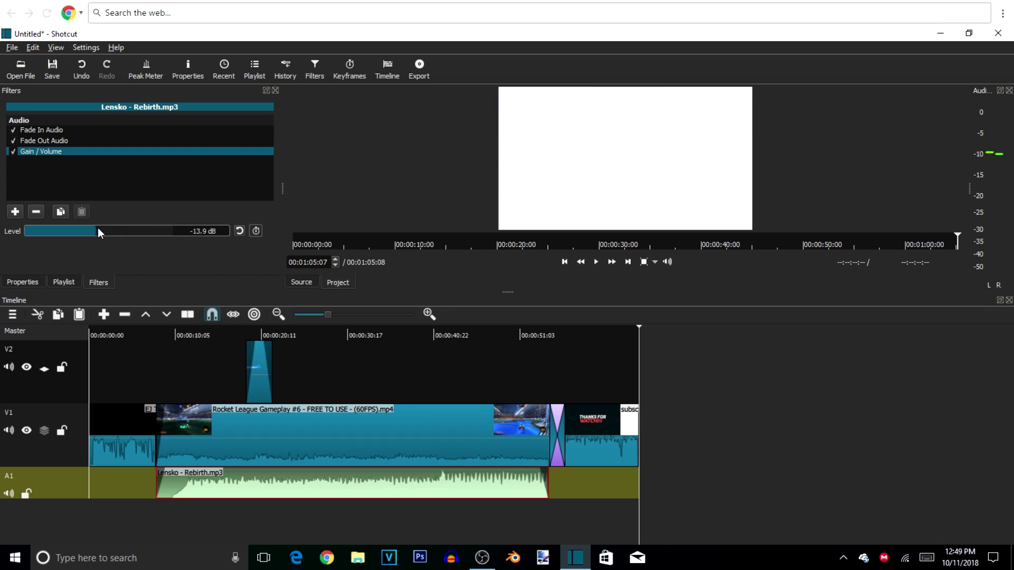
pyautogui.click(61, 284)
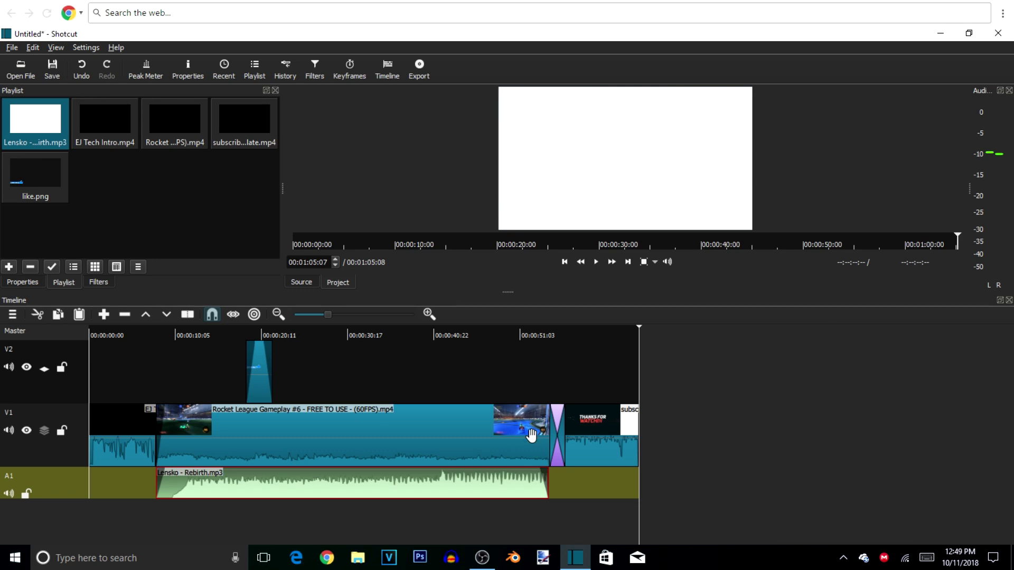
pyautogui.click(639, 329)
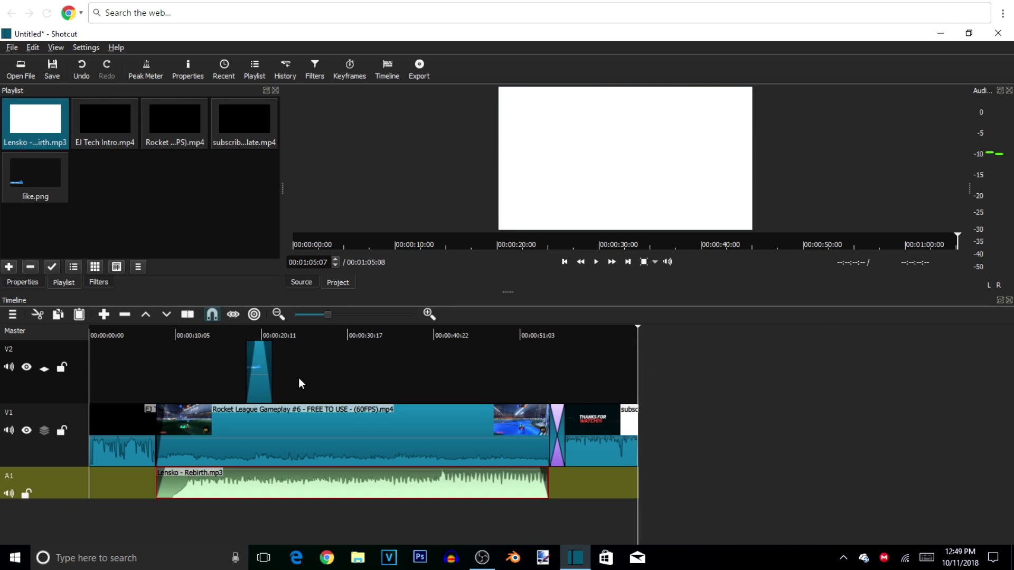
pyautogui.moveTo(231, 381); pyautogui.dragTo(128, 382)
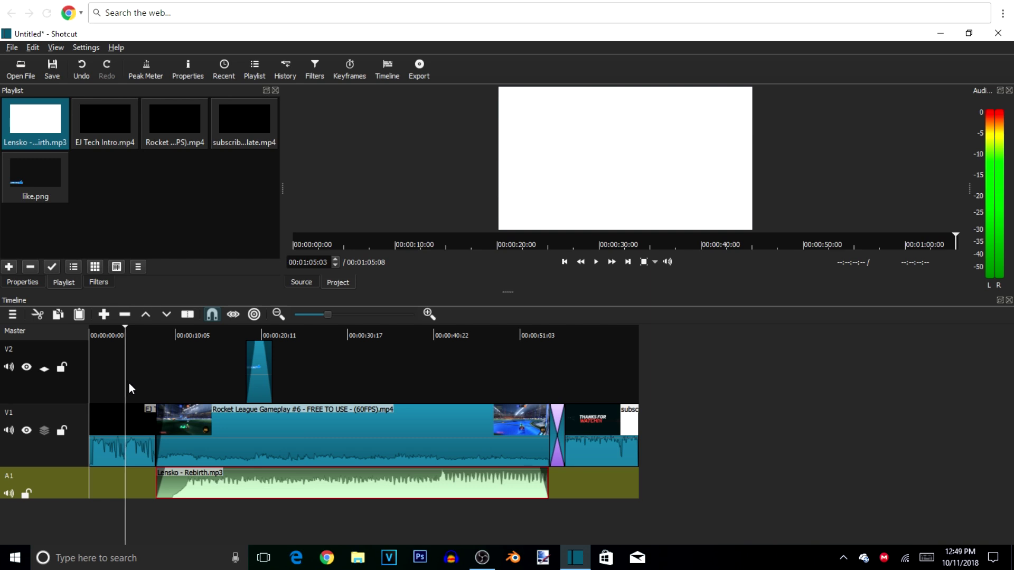
pyautogui.click(596, 261)
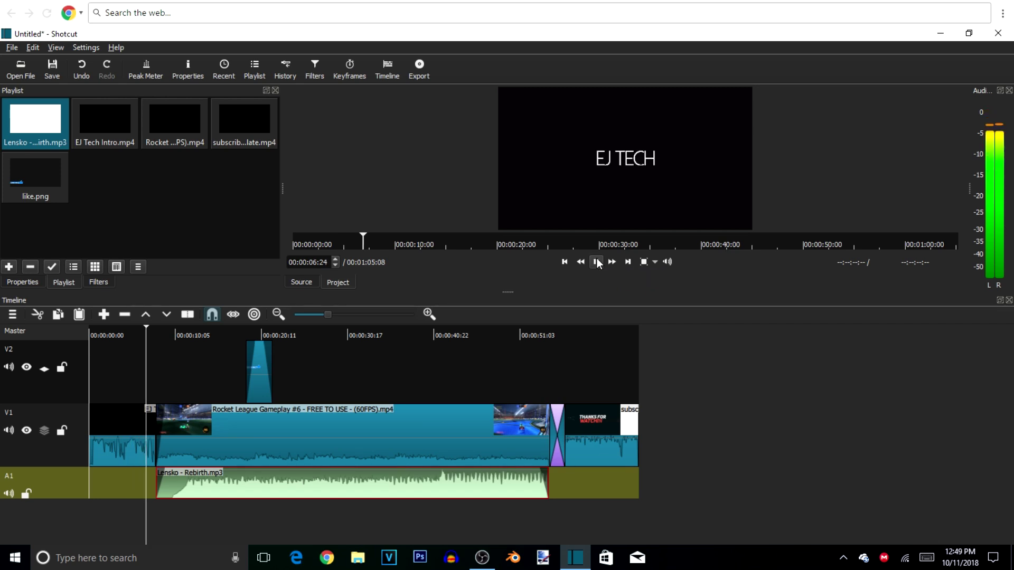
pyautogui.click(596, 262)
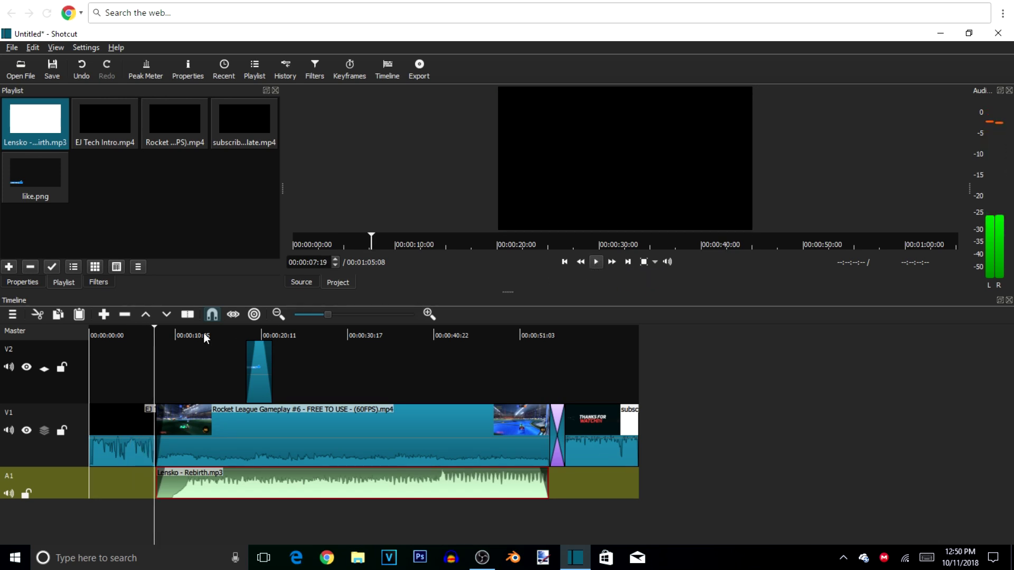
pyautogui.moveTo(153, 327); pyautogui.dragTo(124, 329)
pyautogui.click(596, 263)
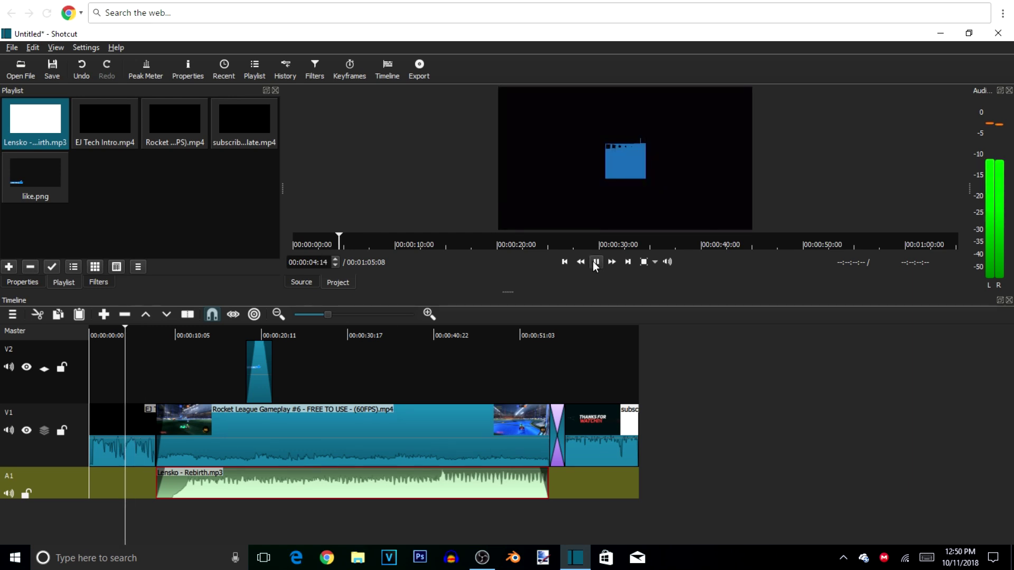
pyautogui.click(595, 263)
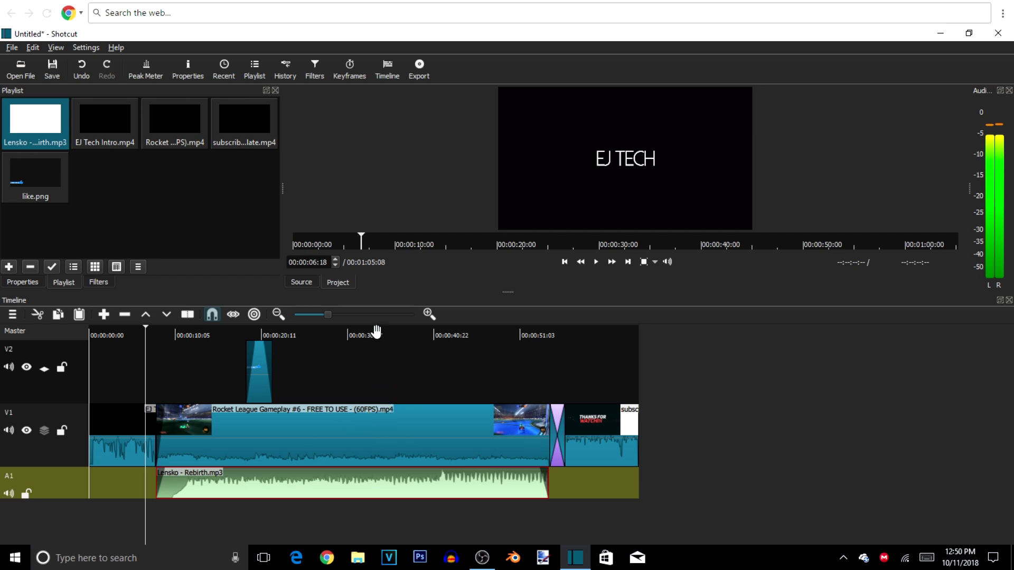
# Set the export source to Timeline and the format to mp4
pyautogui.click(426, 67)
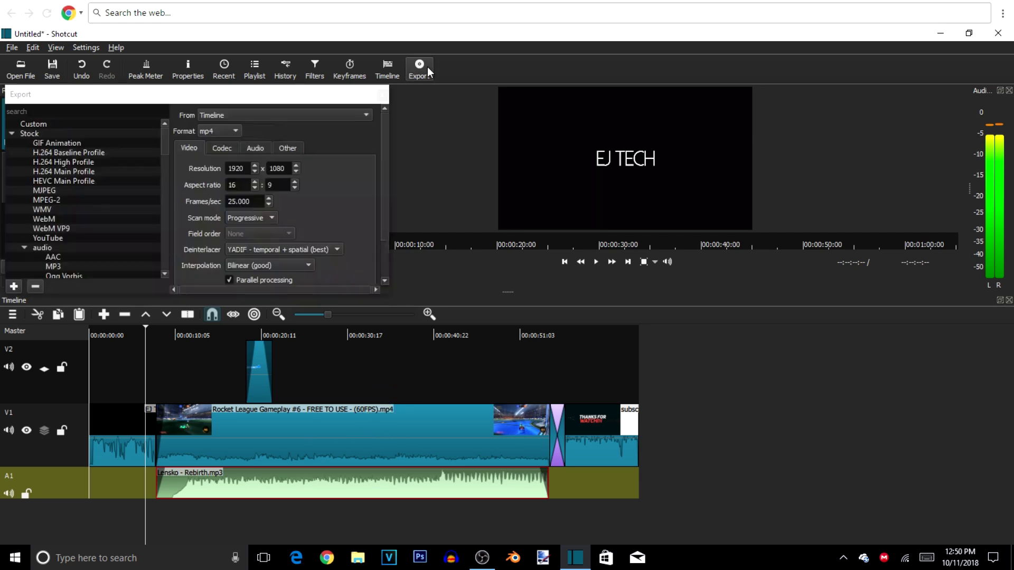
pyautogui.click(223, 115)
pyautogui.click(249, 115)
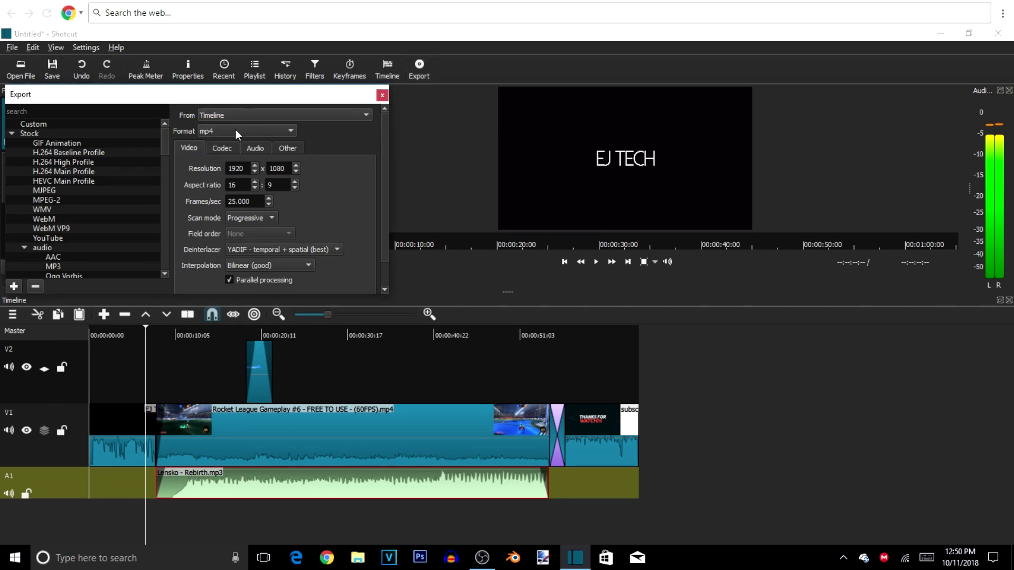
pyautogui.click(234, 131)
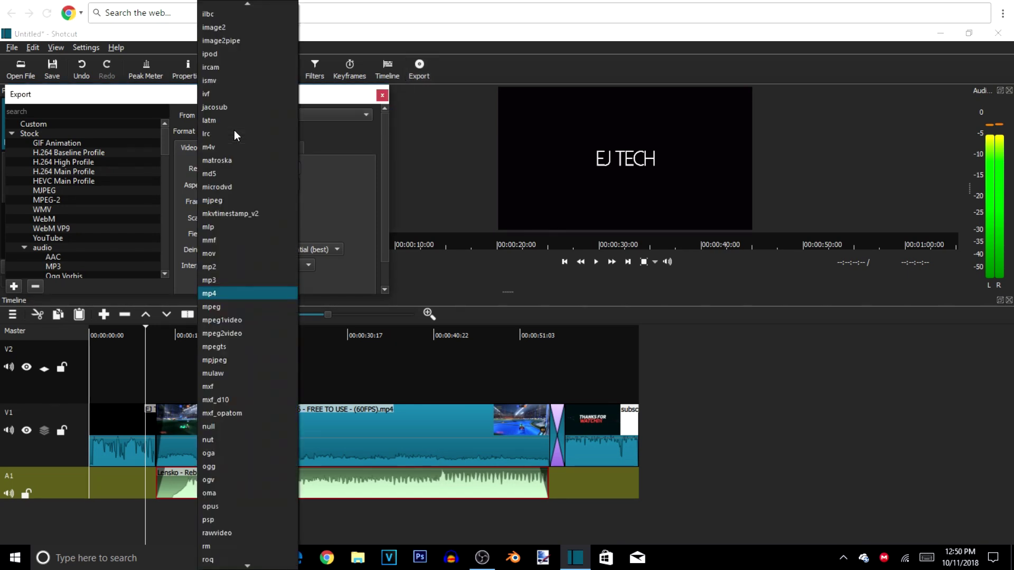
pyautogui.click(215, 294)
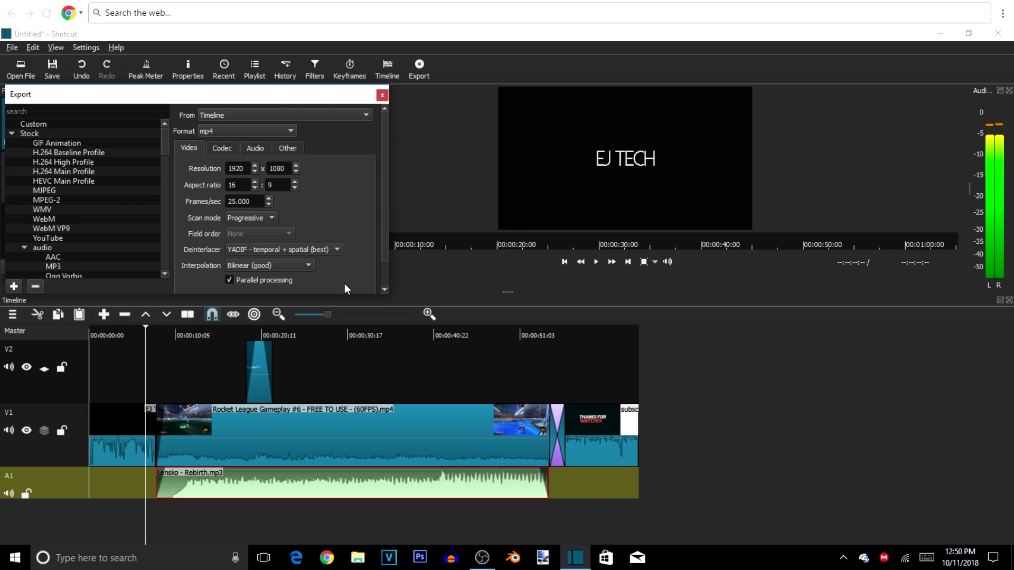
# Review the Codec, Audio and Other export settings, then start Export File
pyautogui.click(225, 148)
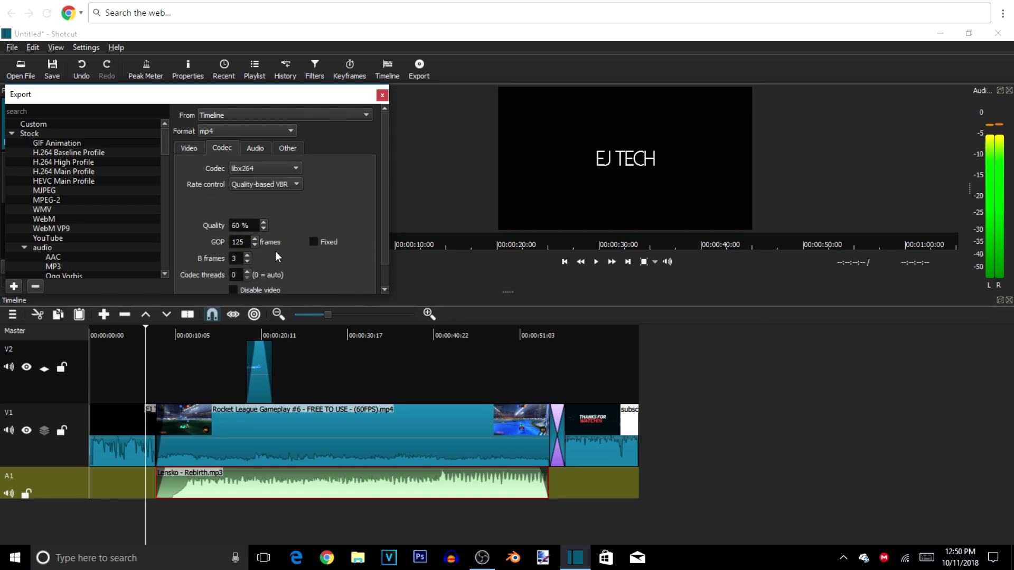
pyautogui.scroll(-2, 302, 266)
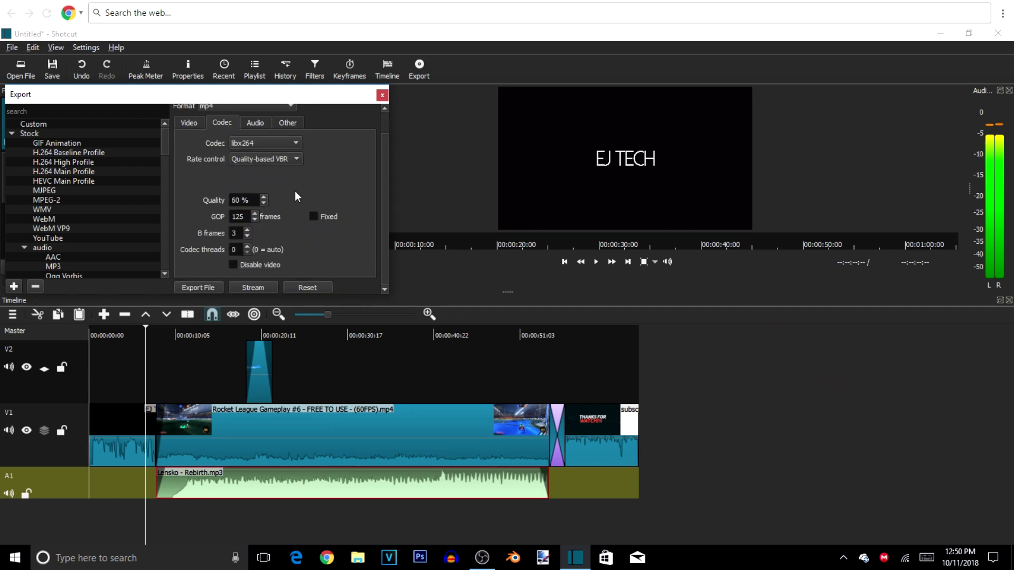
pyautogui.click(249, 119)
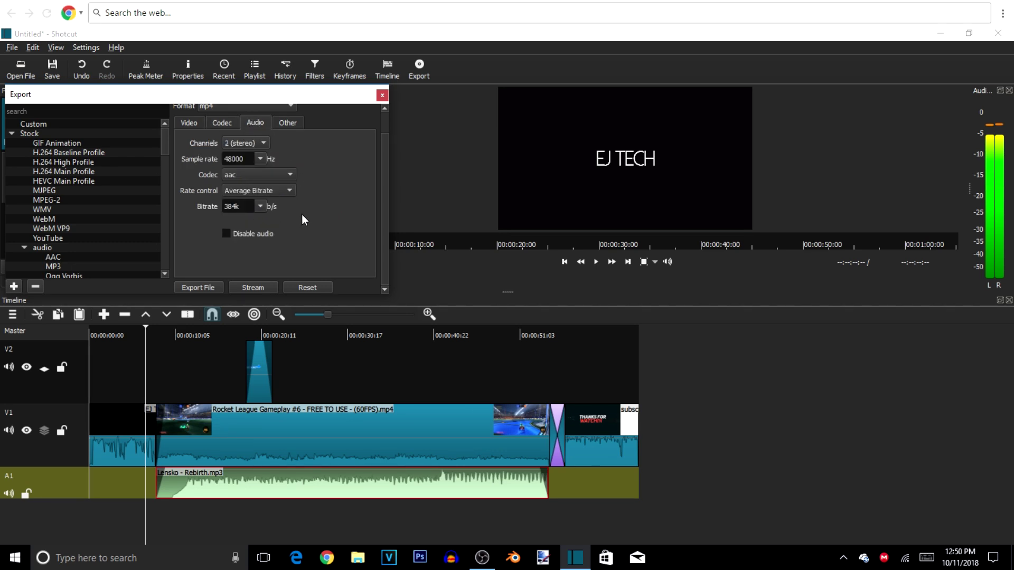
pyautogui.click(288, 127)
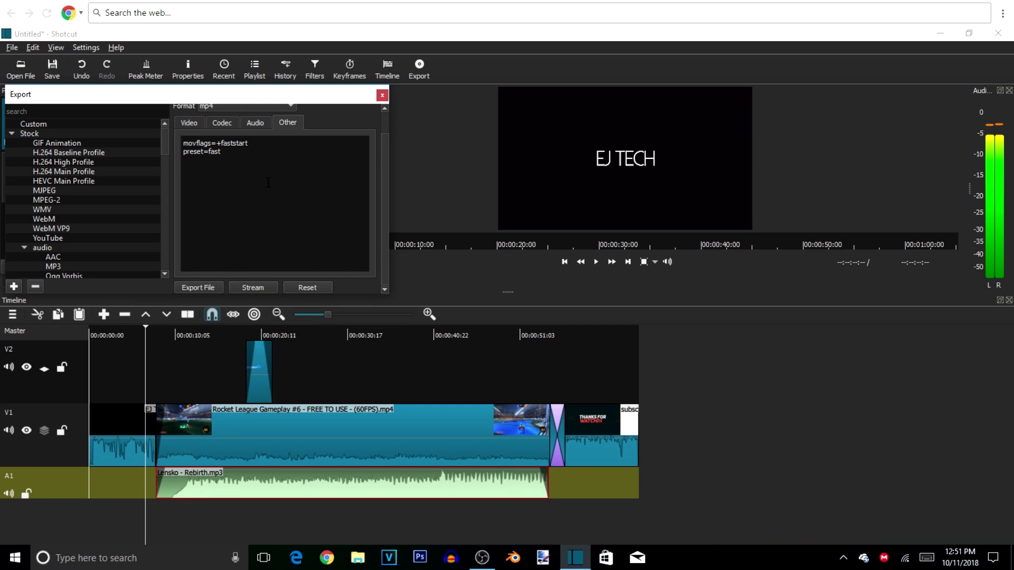
pyautogui.click(190, 126)
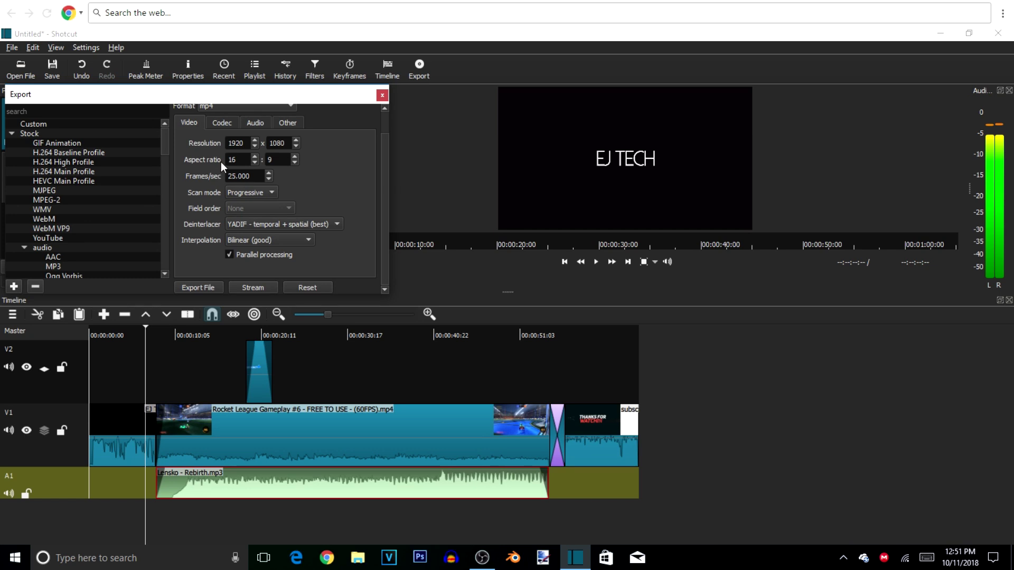
pyautogui.click(209, 287)
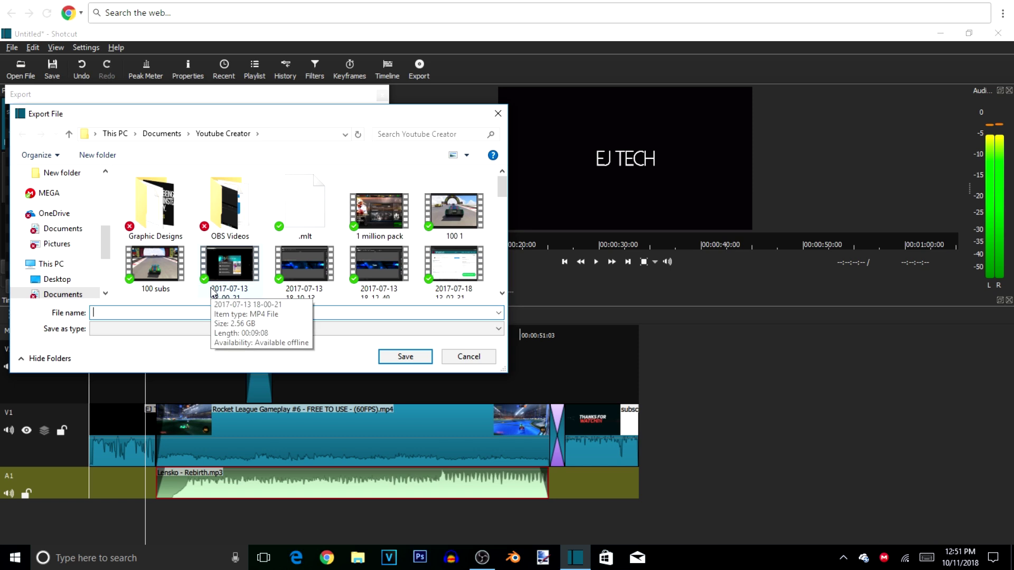
# Save the export as 'Shotcut 2 Video' in Youtube Creator and watch the queued job
pyautogui.write('Shot')
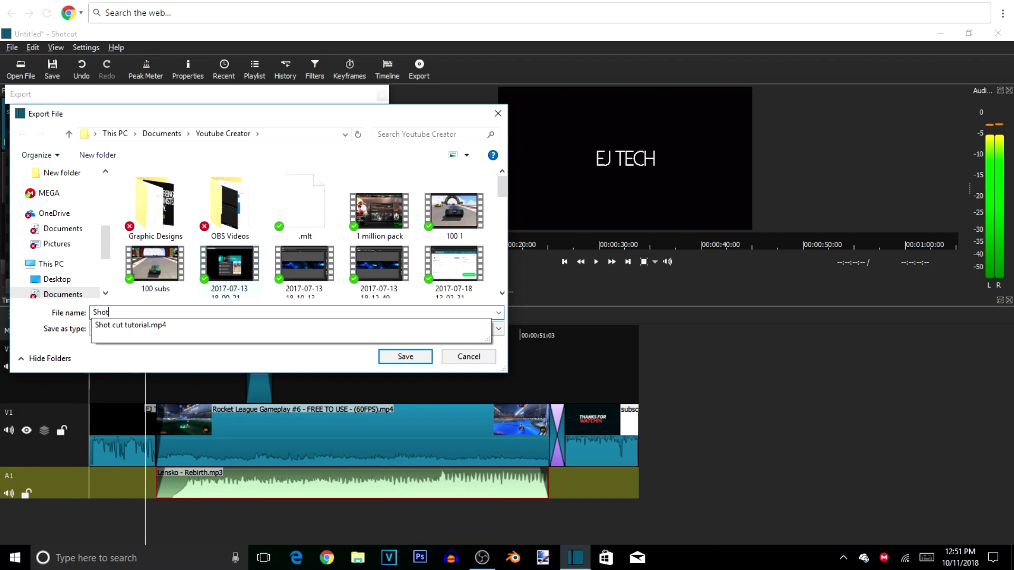
pyautogui.write('cut')
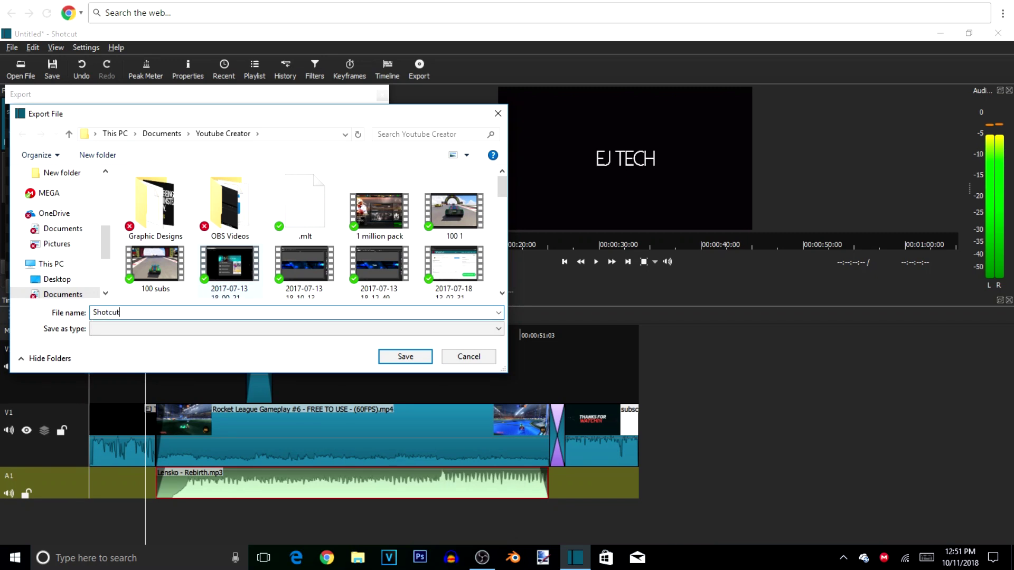
pyautogui.write(' 2 Video')
pyautogui.click(425, 357)
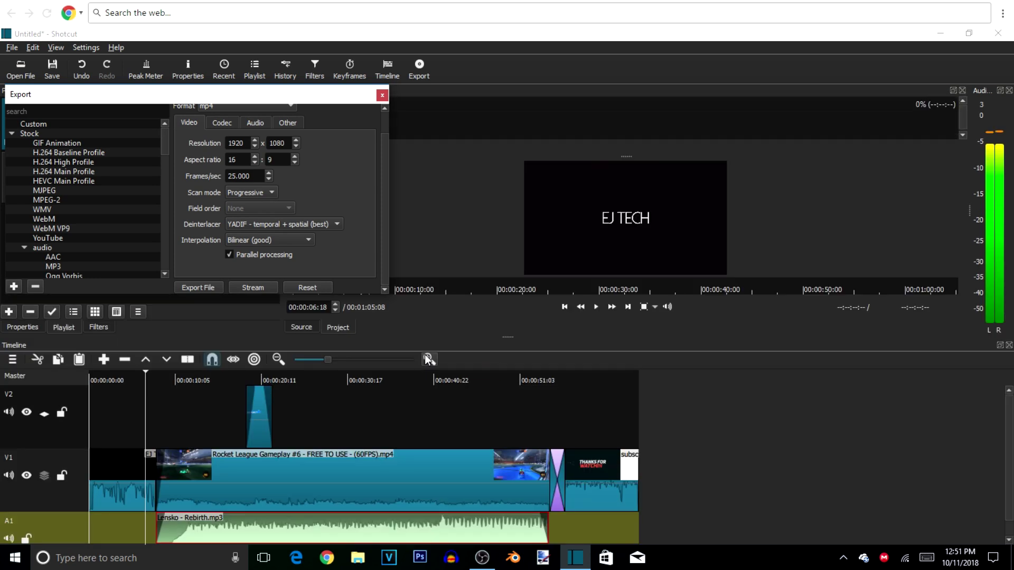
pyautogui.moveTo(325, 97); pyautogui.dragTo(367, 275)
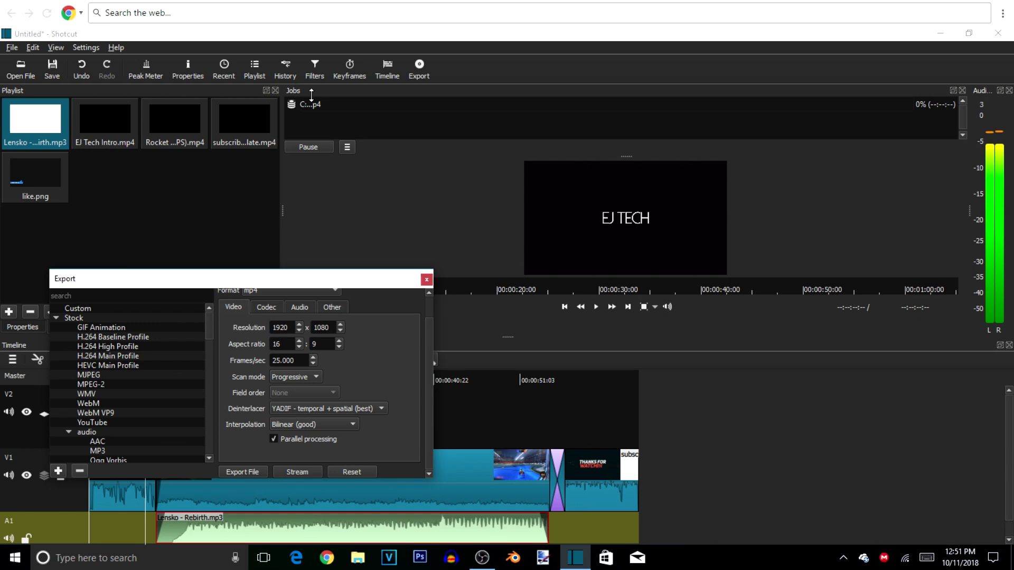